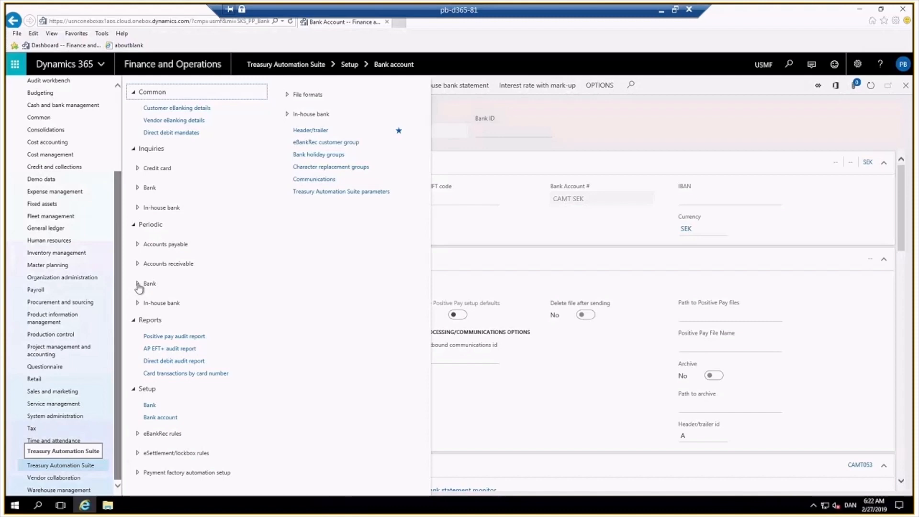
Open Process bank statements from the periodic Bank auto-created statements menu of Treasury Automation Suite.
left_click(138, 285)
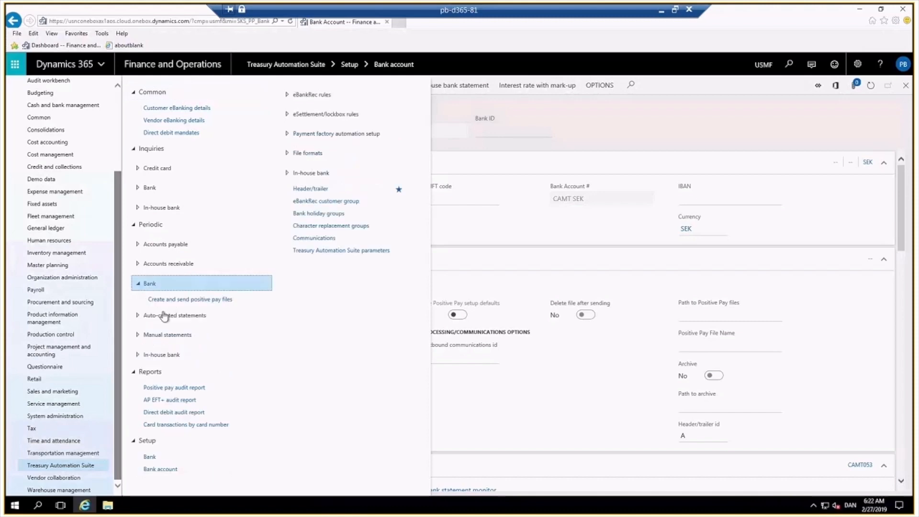
left_click(137, 317)
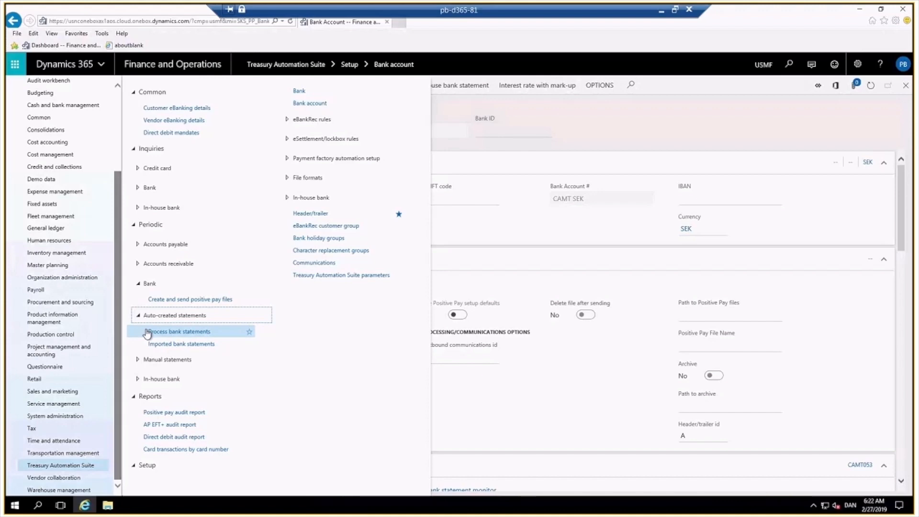
left_click(147, 333)
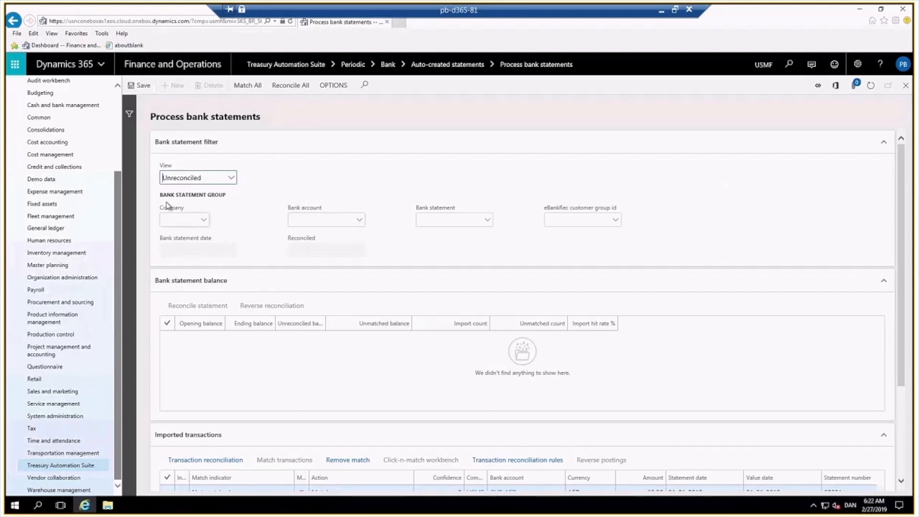
Browse the View, Company, Bank account and Bank statement filter lists.
left_click(231, 179)
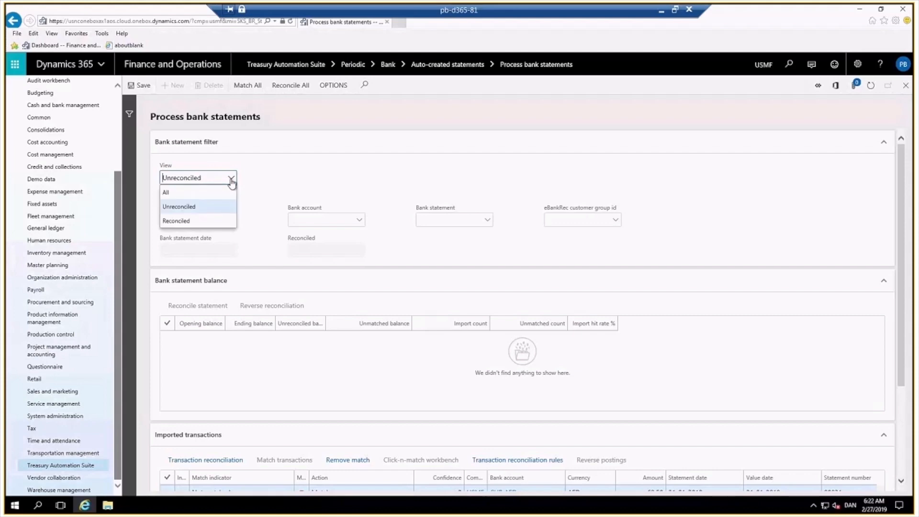
left_click(326, 183)
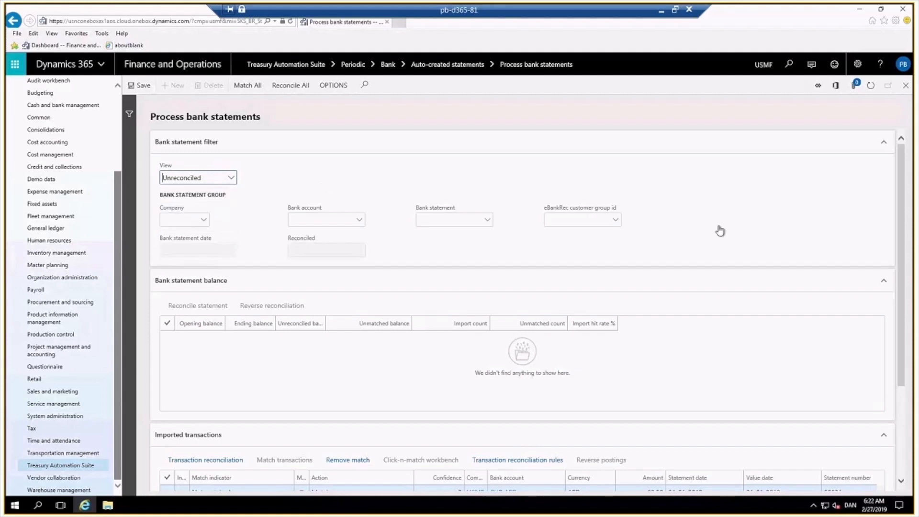
left_click(204, 222)
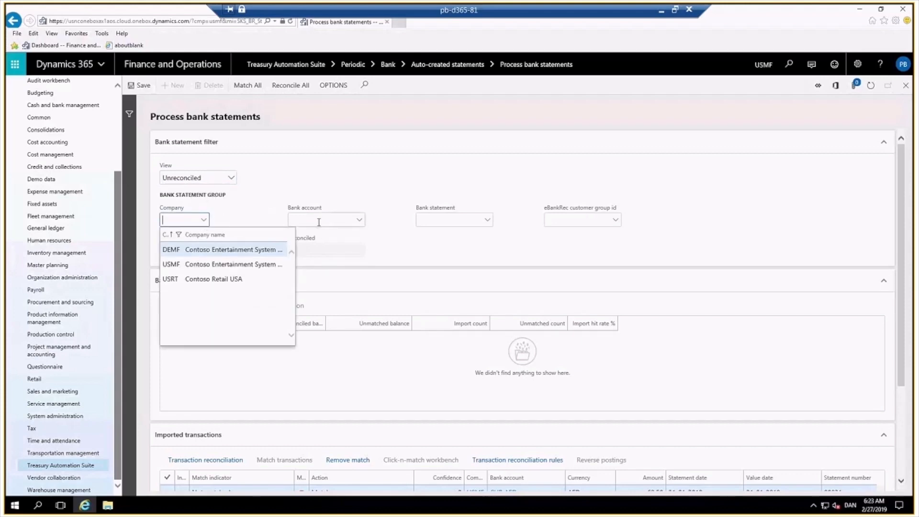
left_click(359, 223)
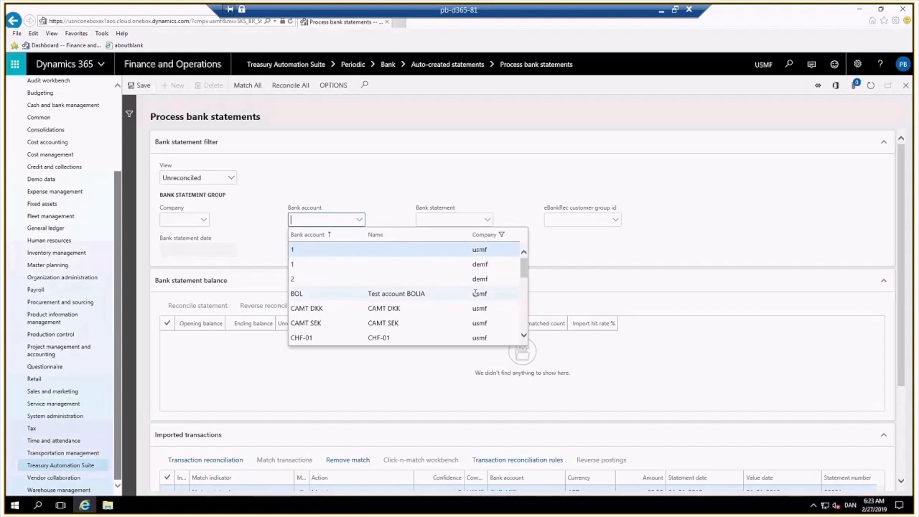
scroll(477, 290, "down", 5)
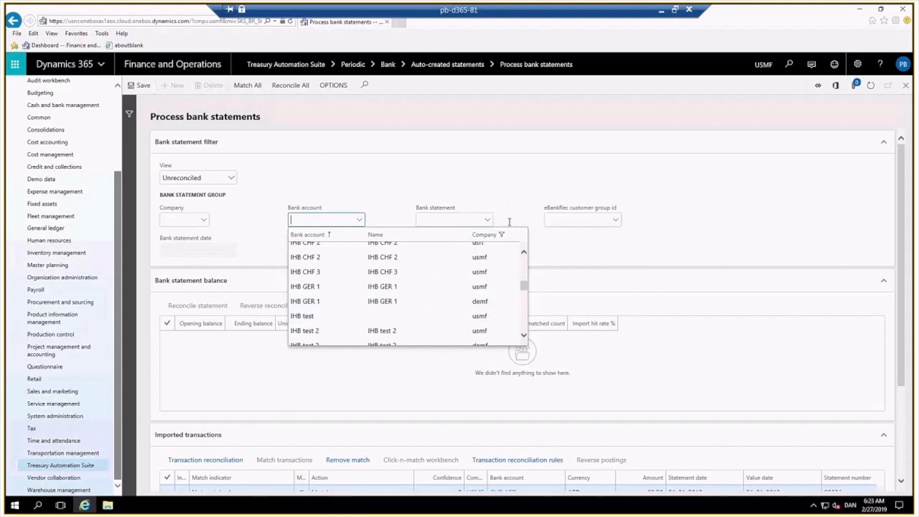
left_click(488, 223)
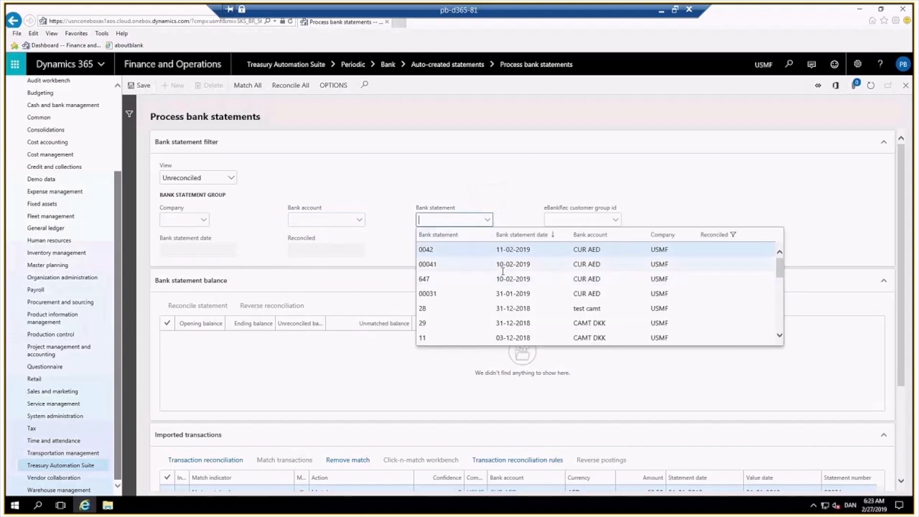
scroll(569, 294, "down", 4)
scroll(604, 297, "down", 5)
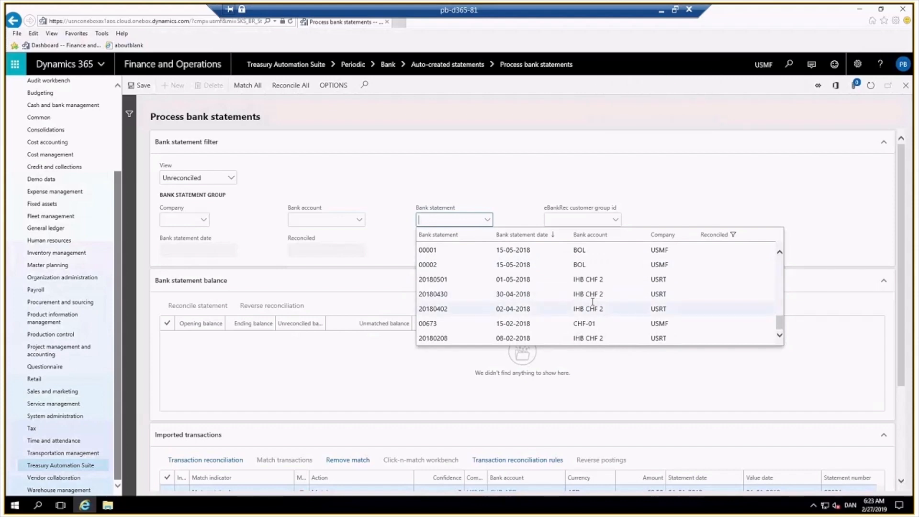
scroll(593, 302, "up", 5)
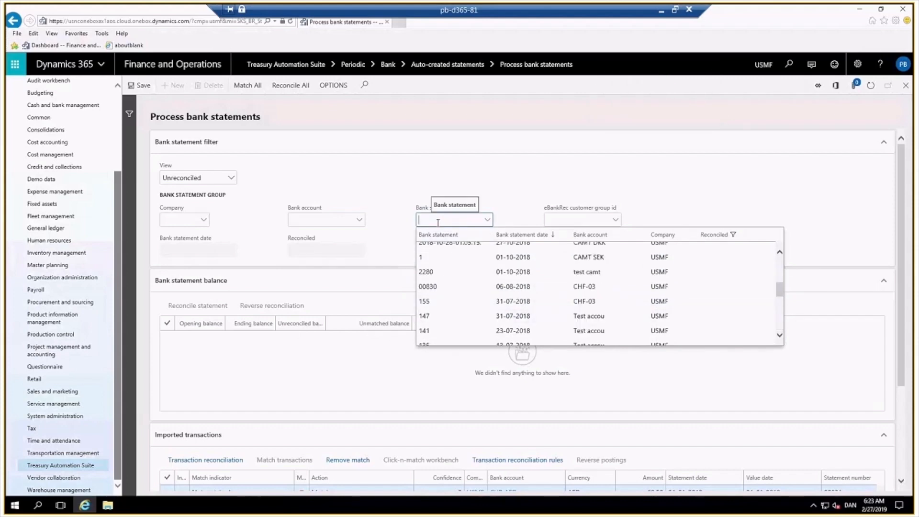
Filter the page to bank statement 00672.
left_click(438, 222)
type("00")
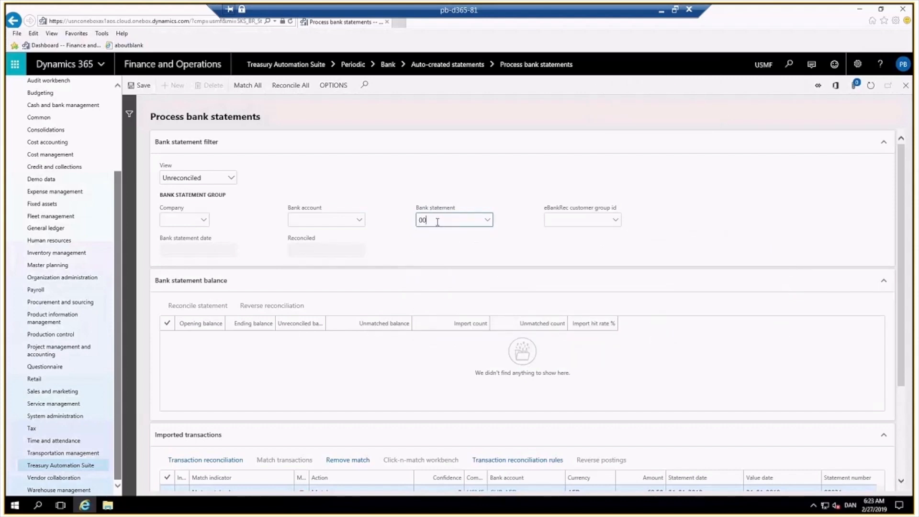
type("672")
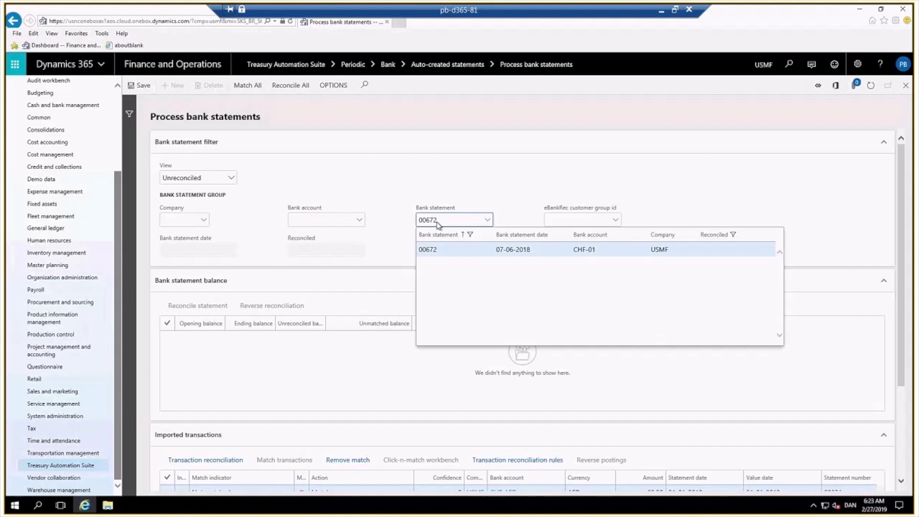
left_click(463, 250)
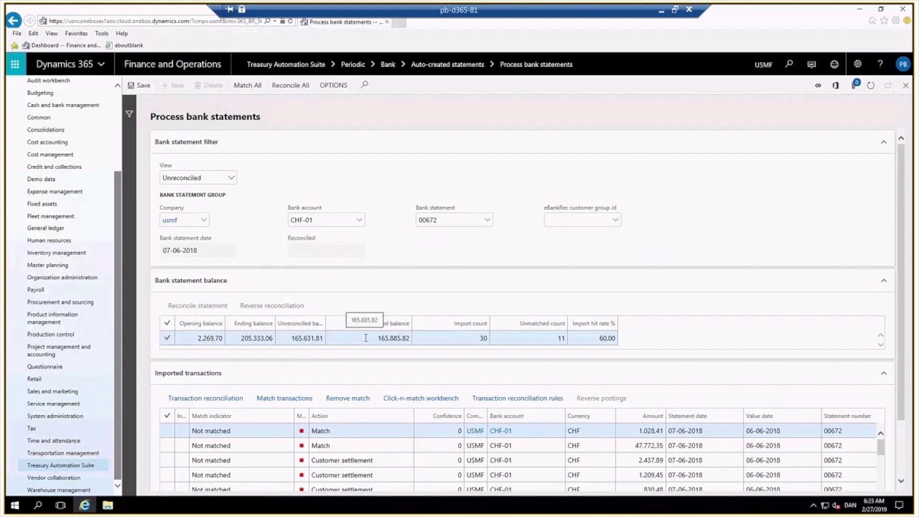
Examine the statement balance figures and several imported transaction lines with their actions.
left_click(481, 338)
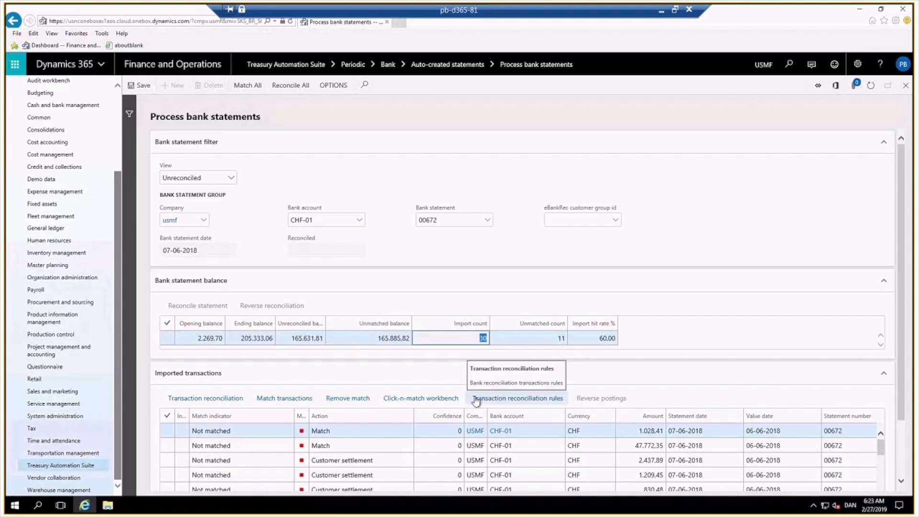
left_click(549, 341)
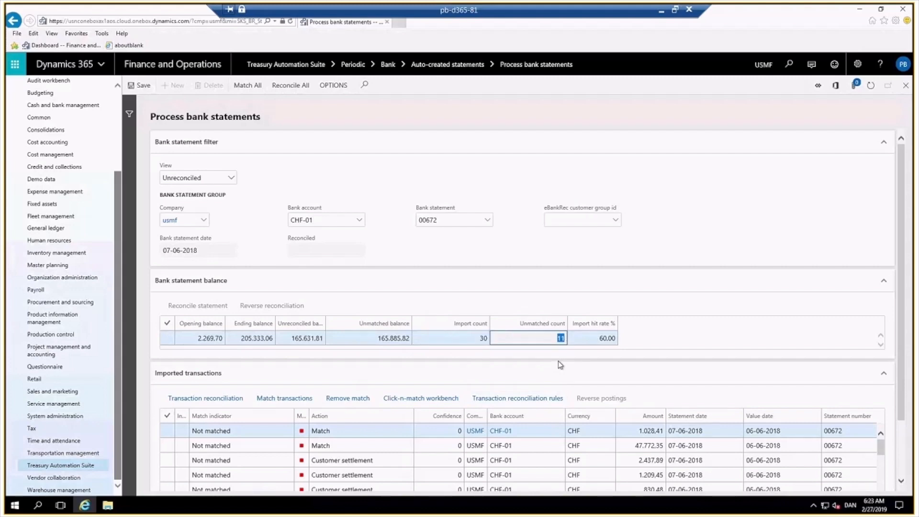
left_click(592, 338)
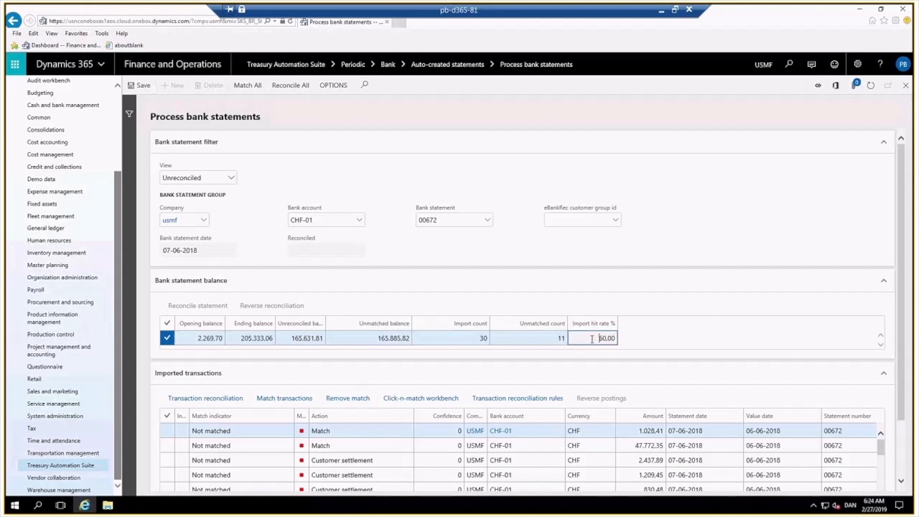
left_click(270, 469)
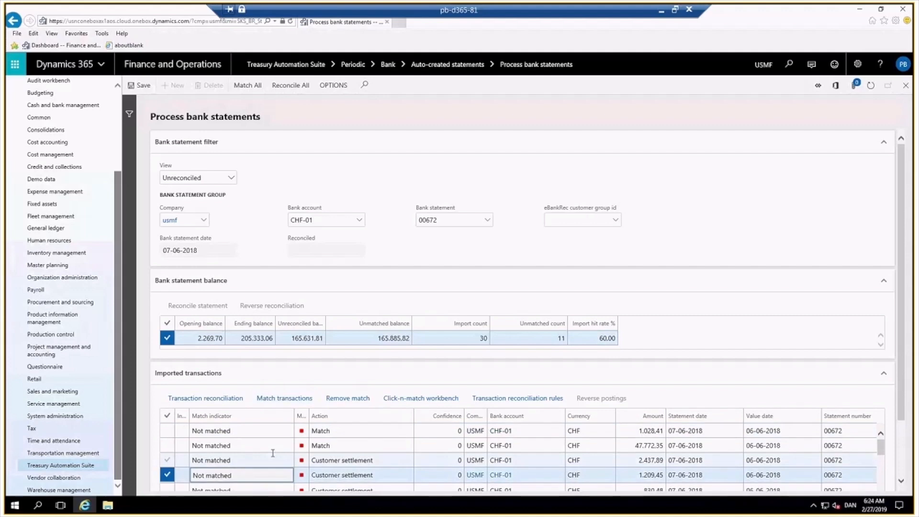
left_click(346, 431)
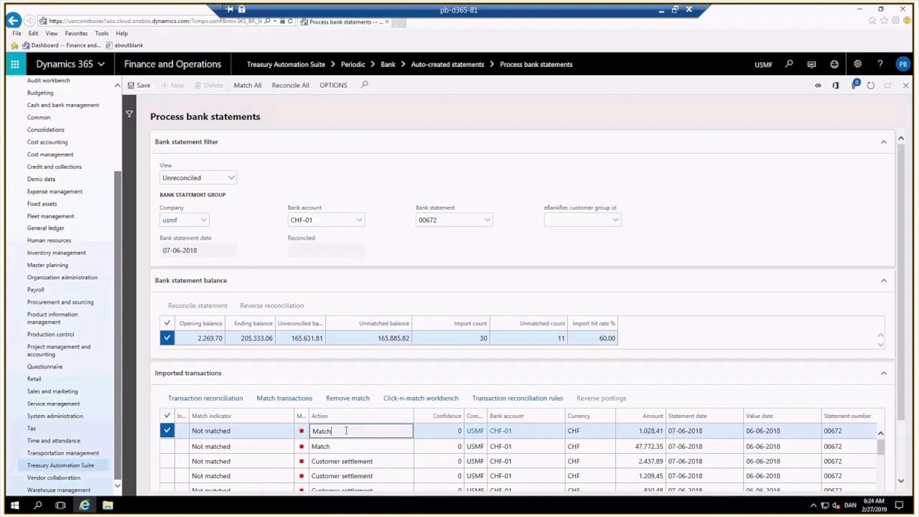
left_click(374, 476)
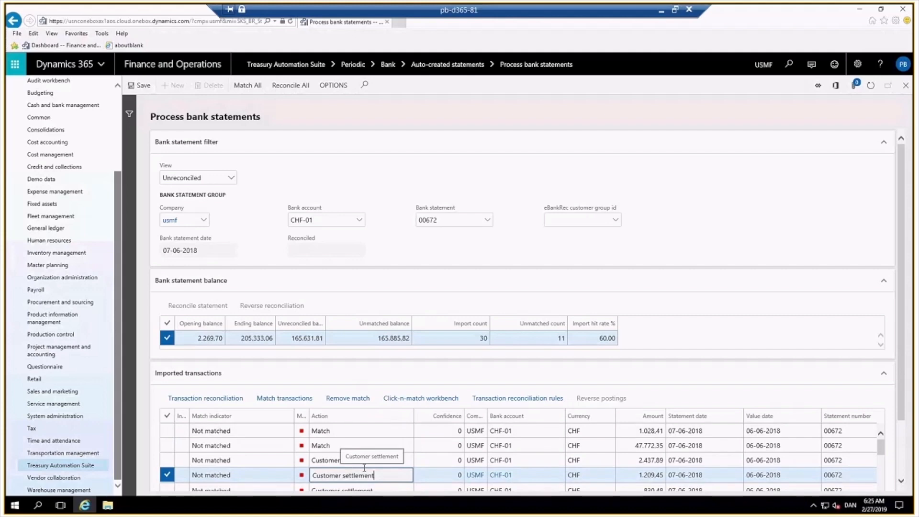
Open transaction reconciliation details for the matched Create GJ line of 2,940.00 and inspect its parsed value.
scroll(364, 468, "down", 5)
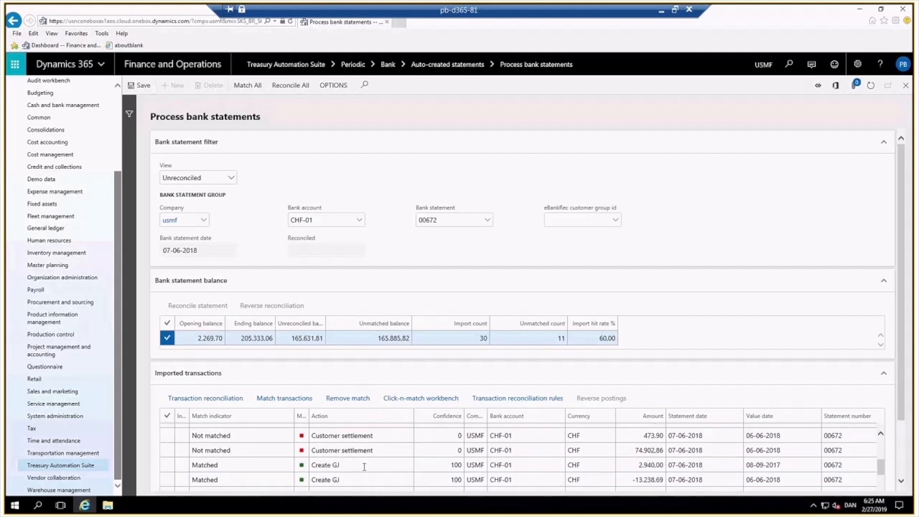
left_click(364, 466)
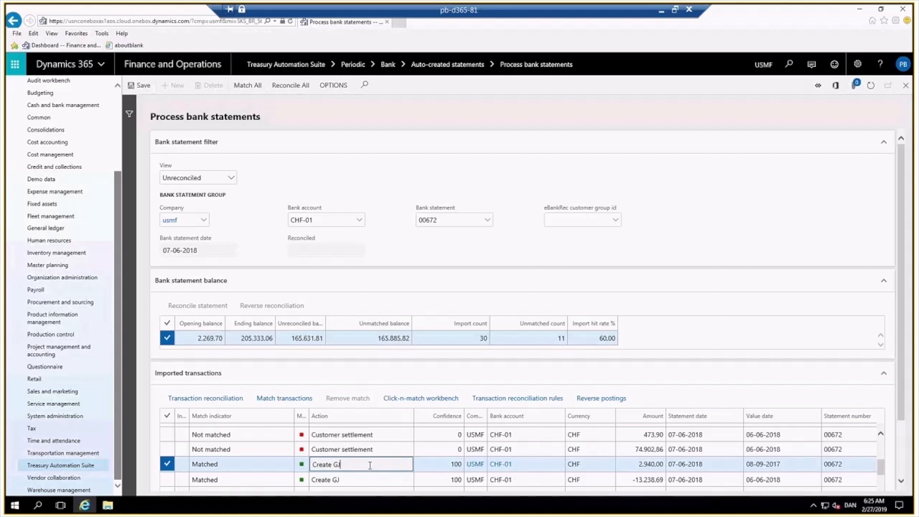
left_click(522, 404)
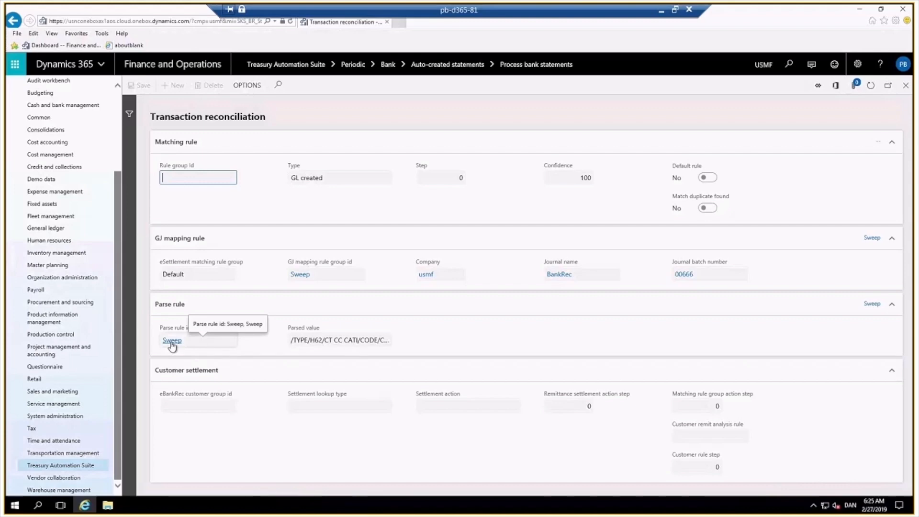
left_click(308, 341)
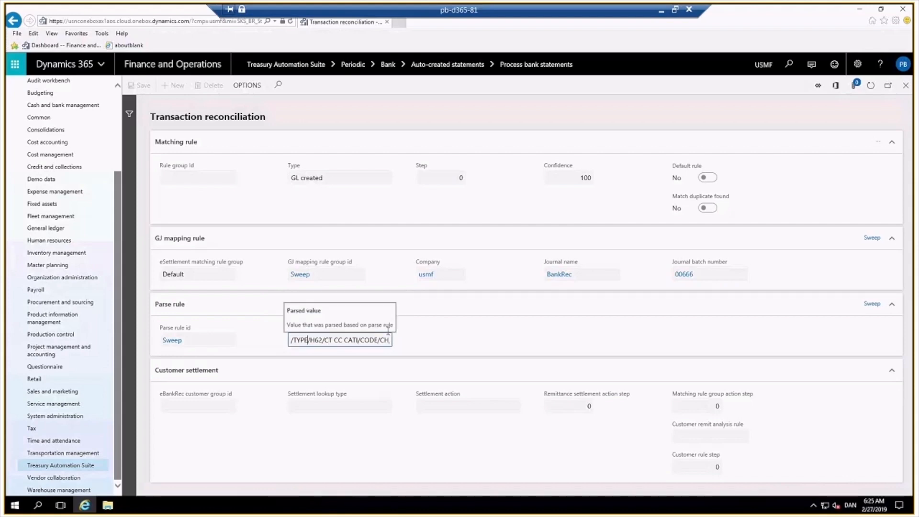
Open journal batch 00666 and its voucher lines to review offset accounts, then return to the bank statement.
left_click(684, 275)
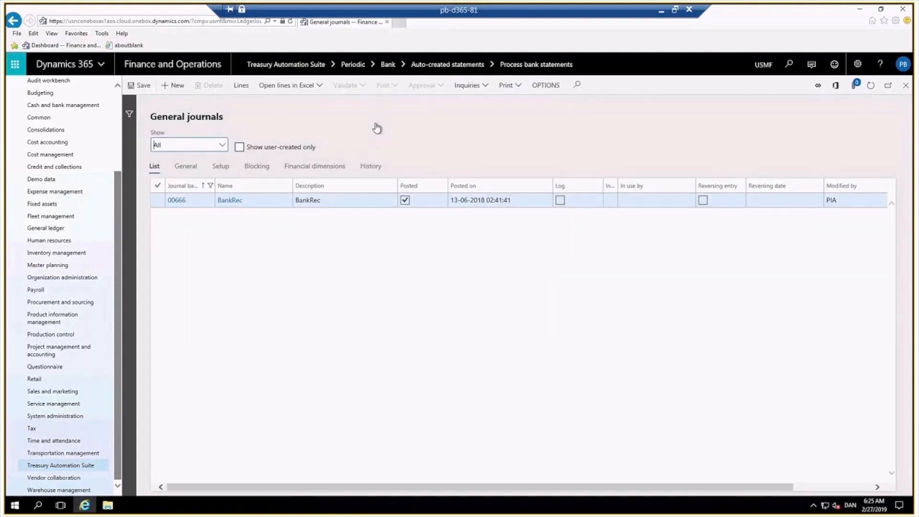
left_click(242, 86)
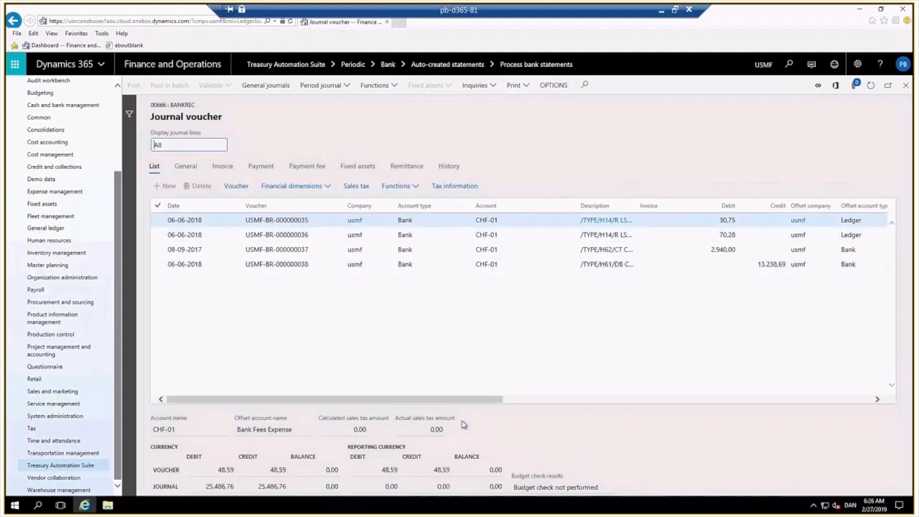
left_click_drag(484, 401, 614, 400)
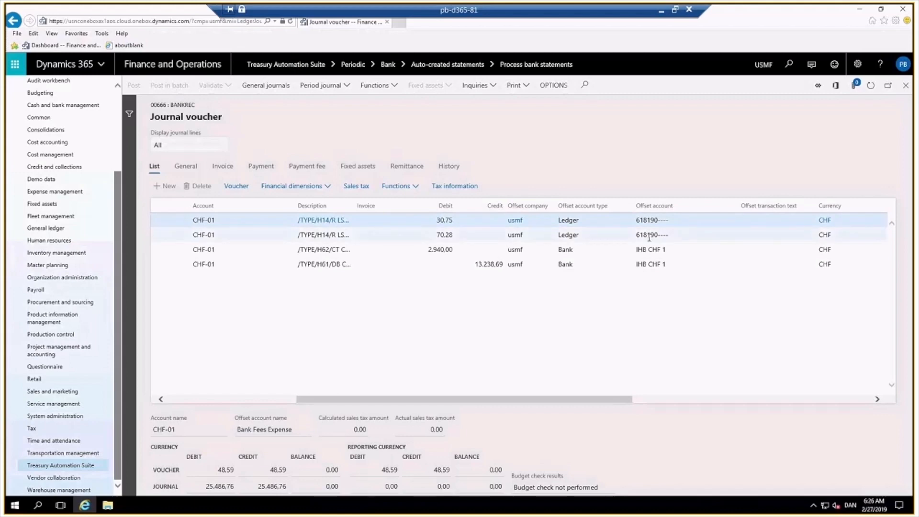
mouse_move(666, 235)
left_click(454, 250)
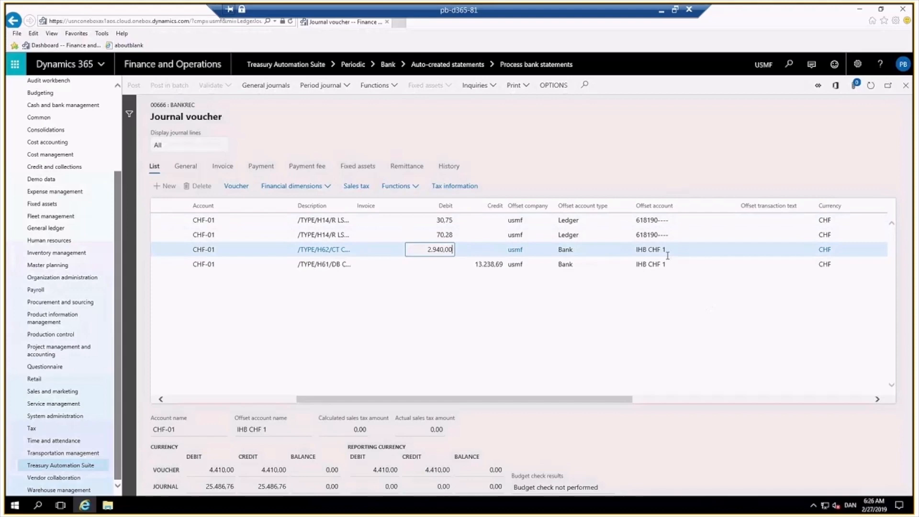
mouse_move(668, 255)
left_click(905, 86)
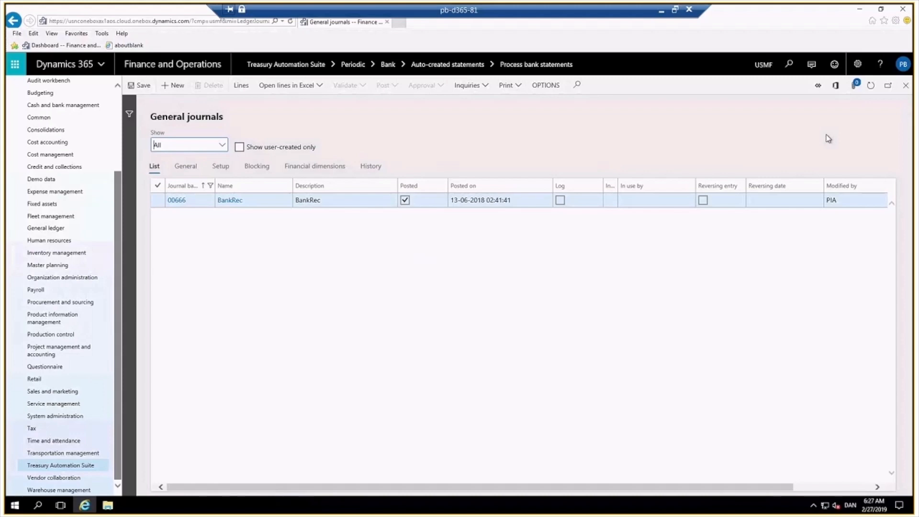
left_click(906, 86)
left_click(907, 86)
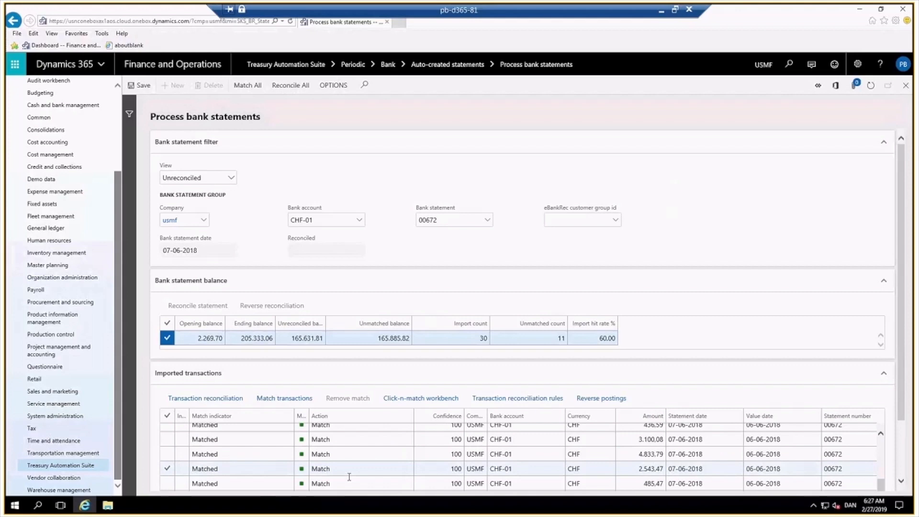
Open and close transaction reconciliation details for the matched Match line of 485,47.
scroll(350, 476, "down", 1)
left_click(350, 477)
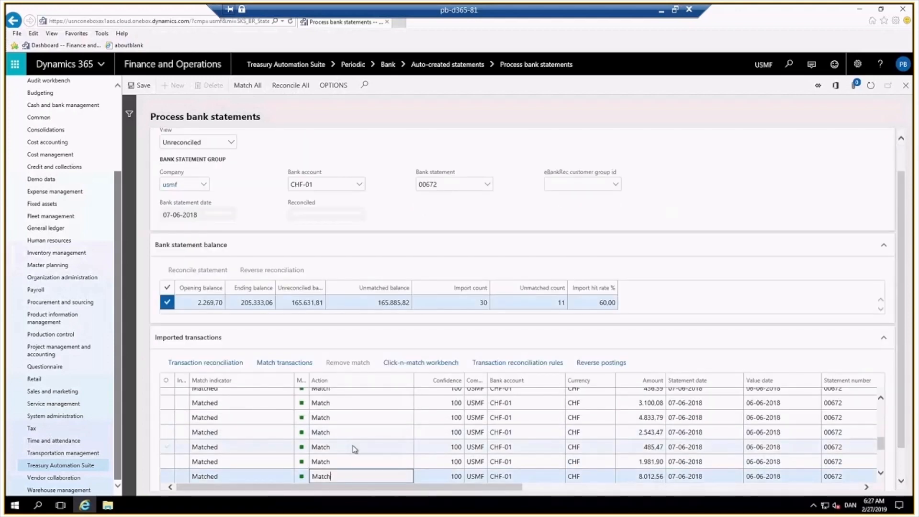
left_click(355, 449, "ctrl")
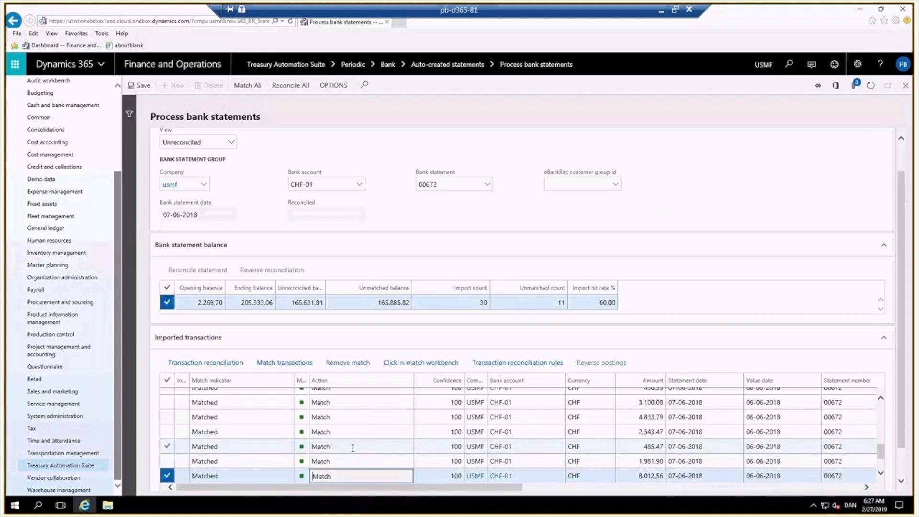
left_click(353, 448)
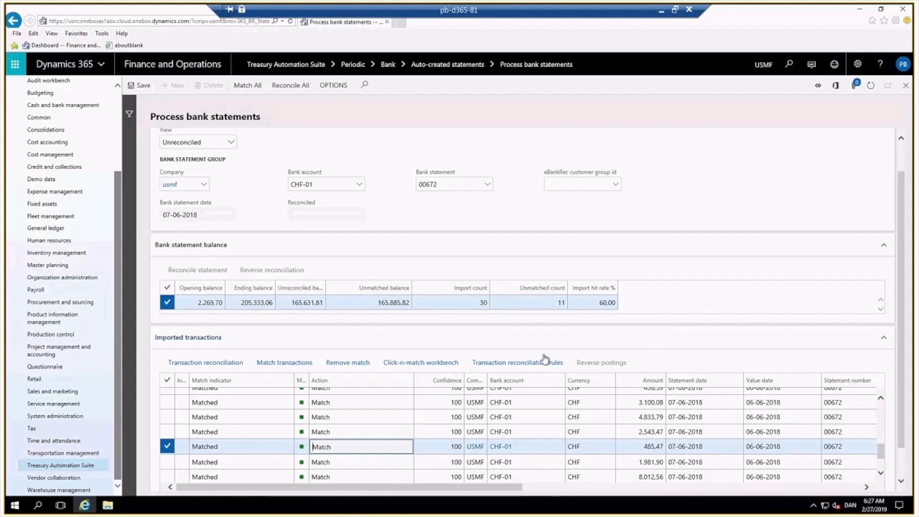
left_click(521, 364)
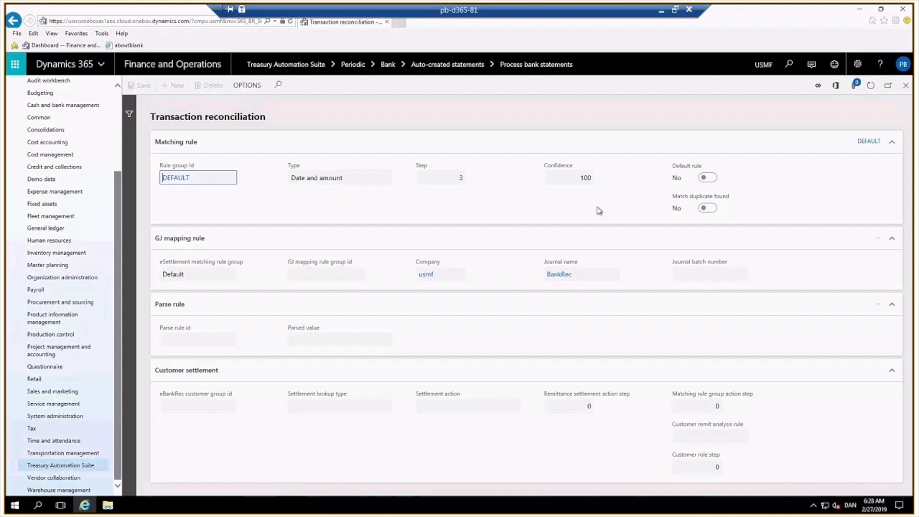
left_click(906, 85)
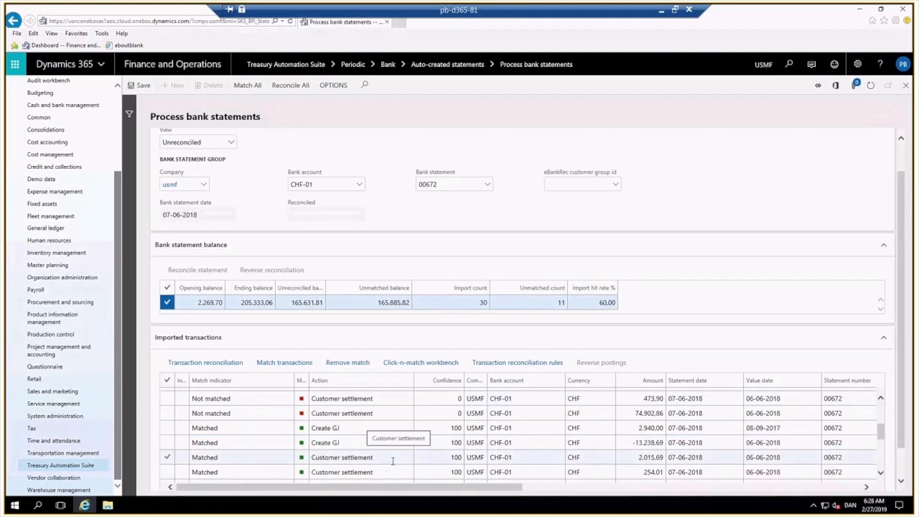
Open transaction reconciliation for the matched Customer settlement line of 2,015.69 and expand its bank transactions.
left_click(392, 456)
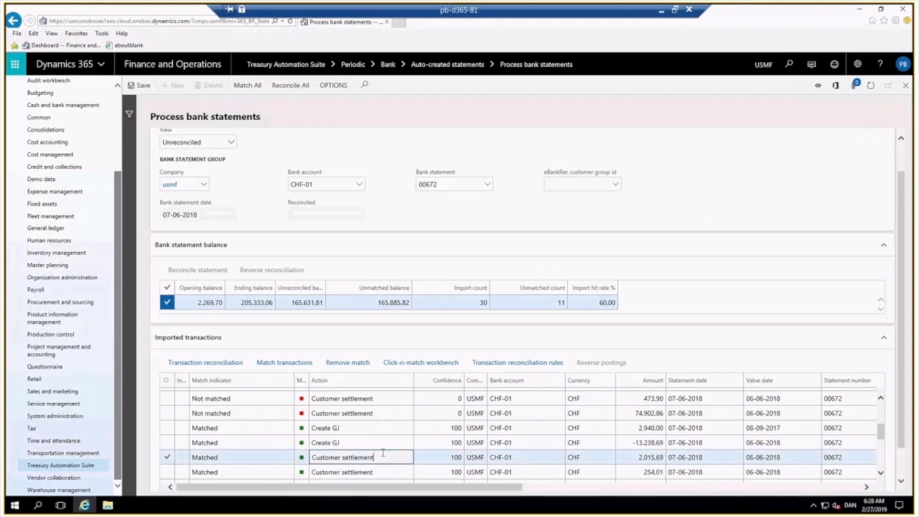
left_click(512, 365)
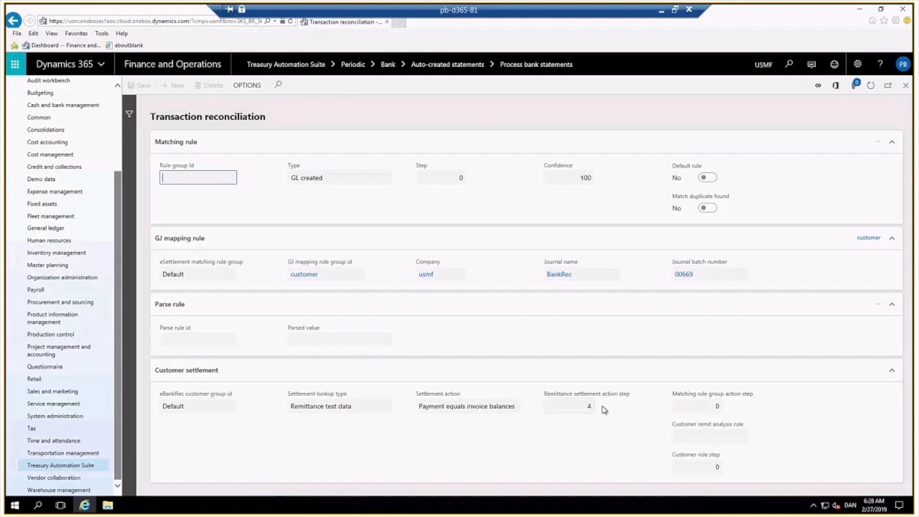
left_click(906, 86)
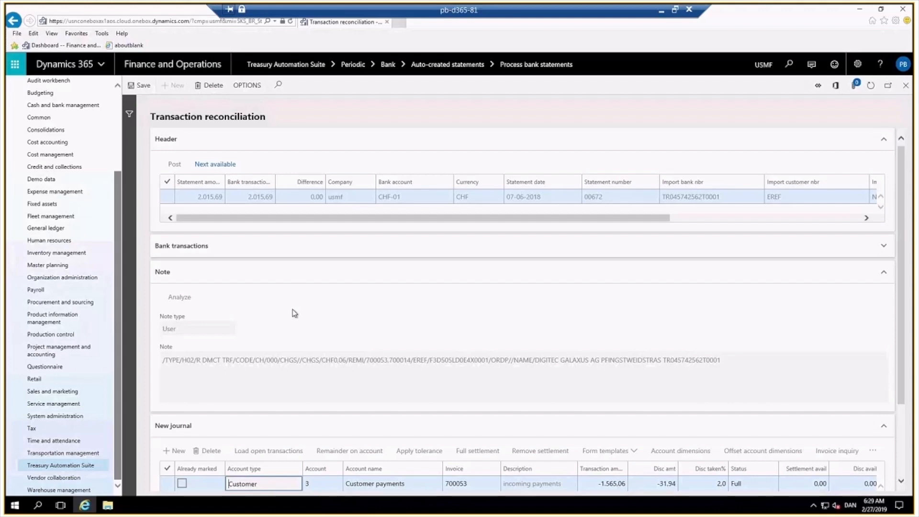
left_click(180, 195)
left_click(484, 250)
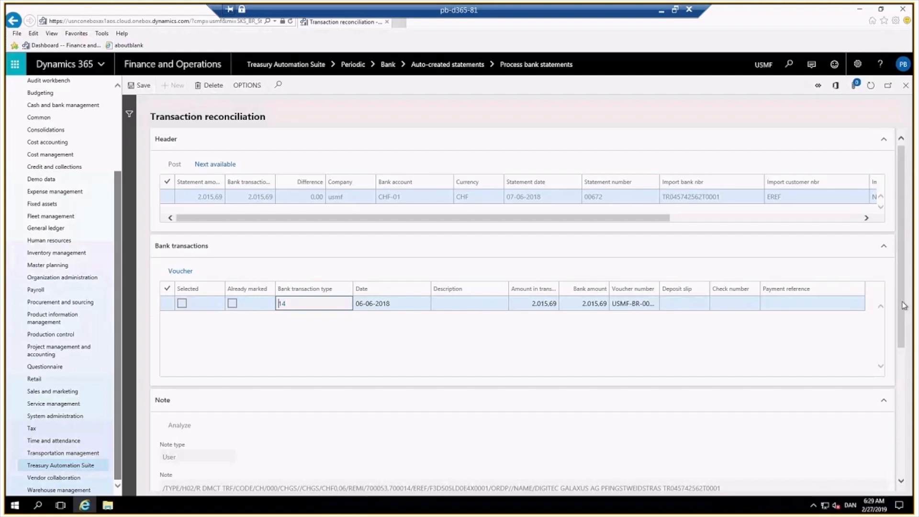
Review the new journal settlement lines for invoices 700053 and 700014 and the rounding difference, then close the reconciliation.
scroll(889, 381, "down", 3)
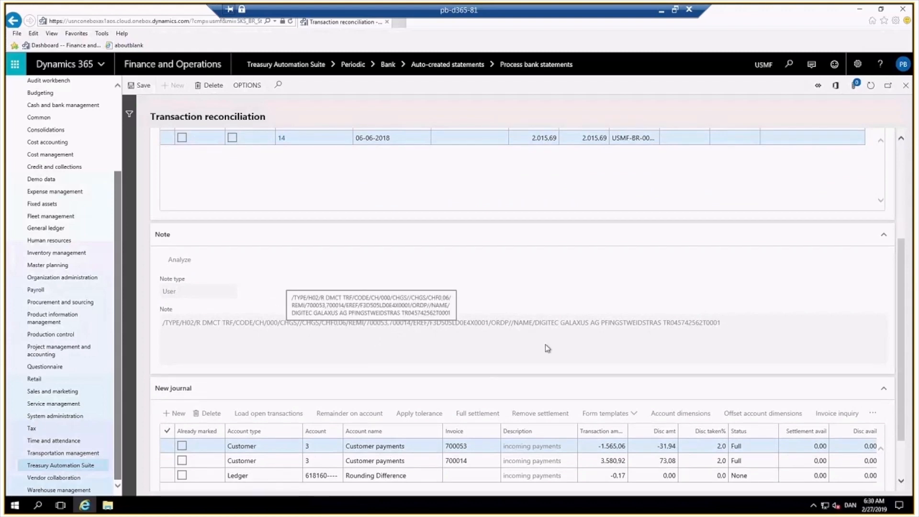
scroll(607, 344, "down", 2)
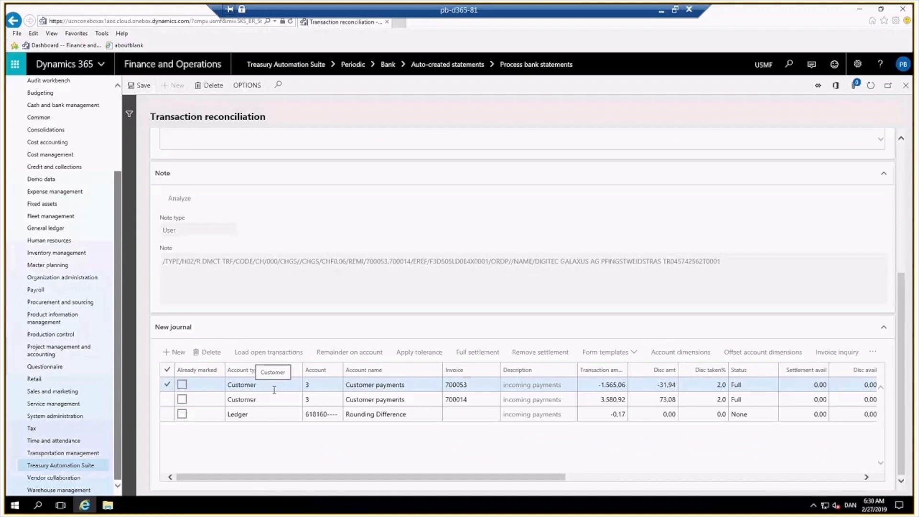
left_click(472, 384)
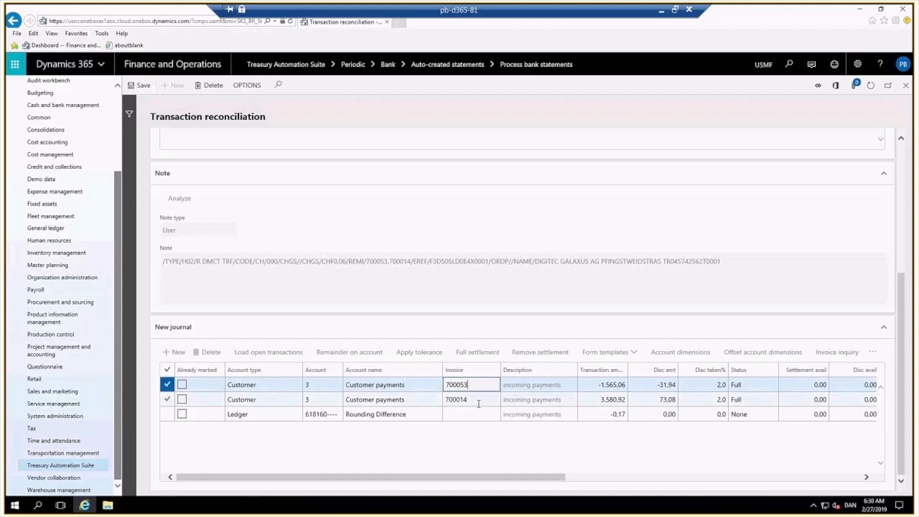
left_click(478, 403)
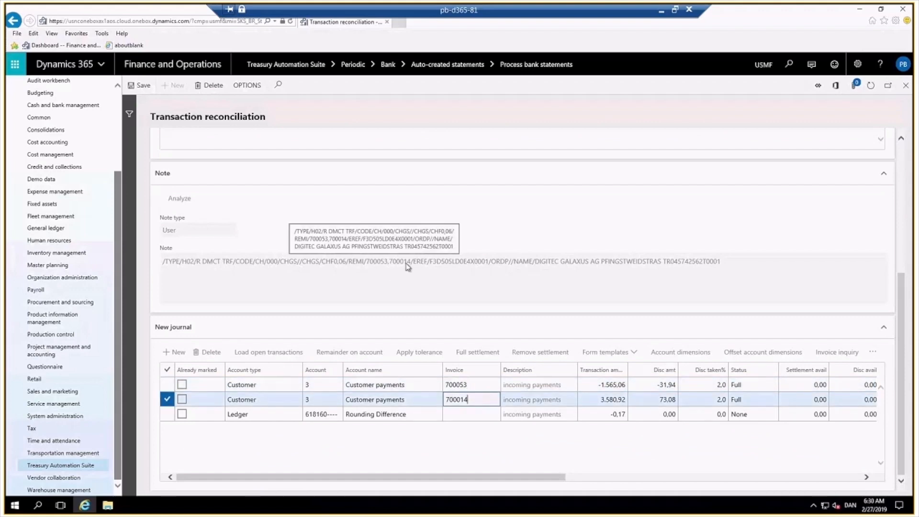
left_click(471, 414)
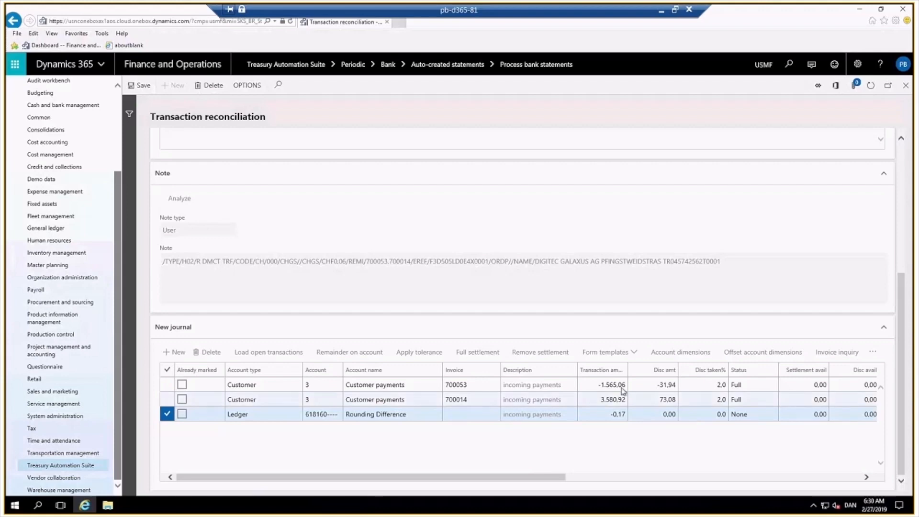
left_click(594, 388)
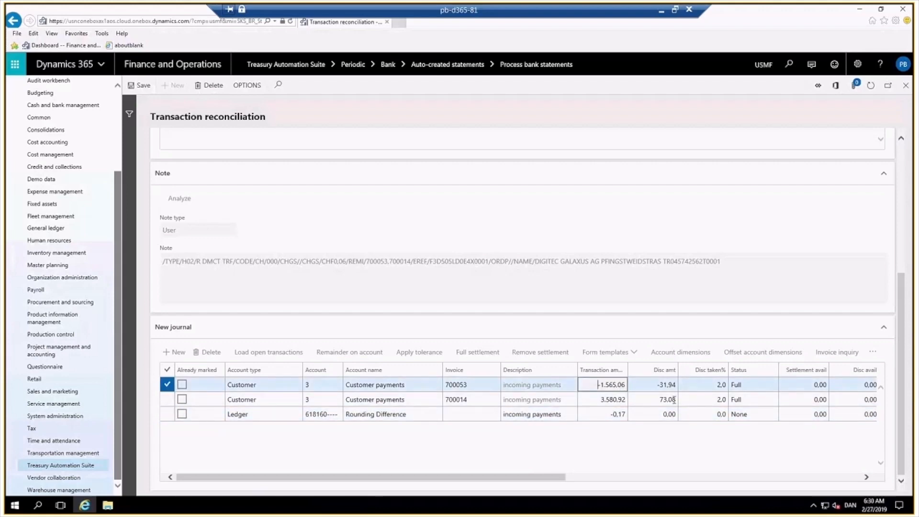
left_click(646, 385)
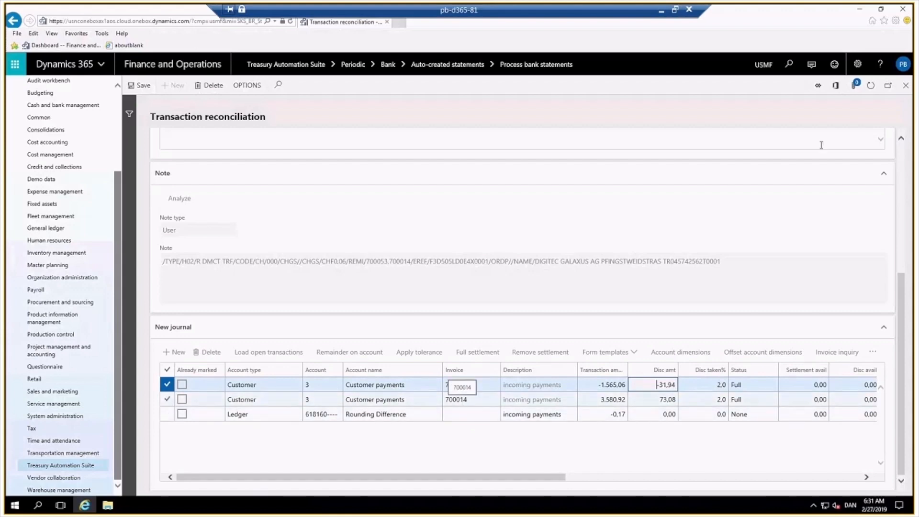
left_click(905, 88)
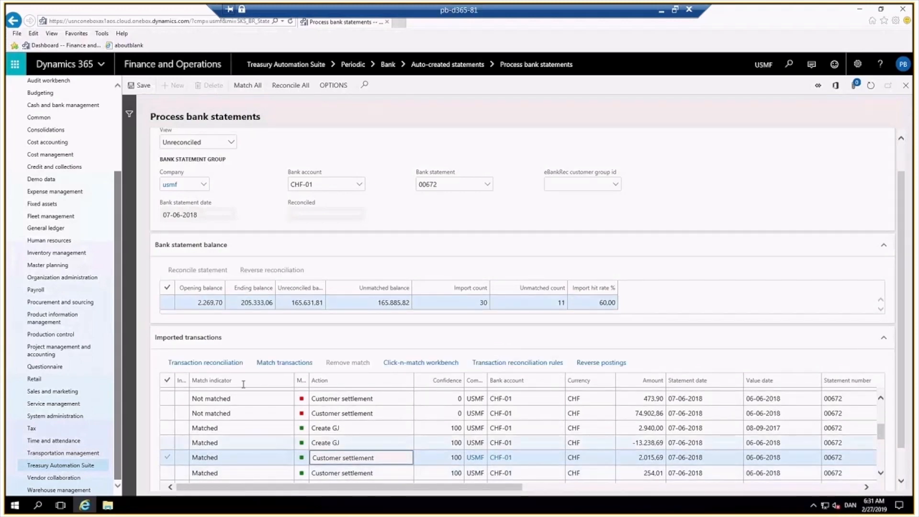
Open transaction reconciliation for the unmatched Customer settlement line of 2,437.89 and toggle the 30,75 bank transaction's selection.
scroll(253, 411, "up", 3)
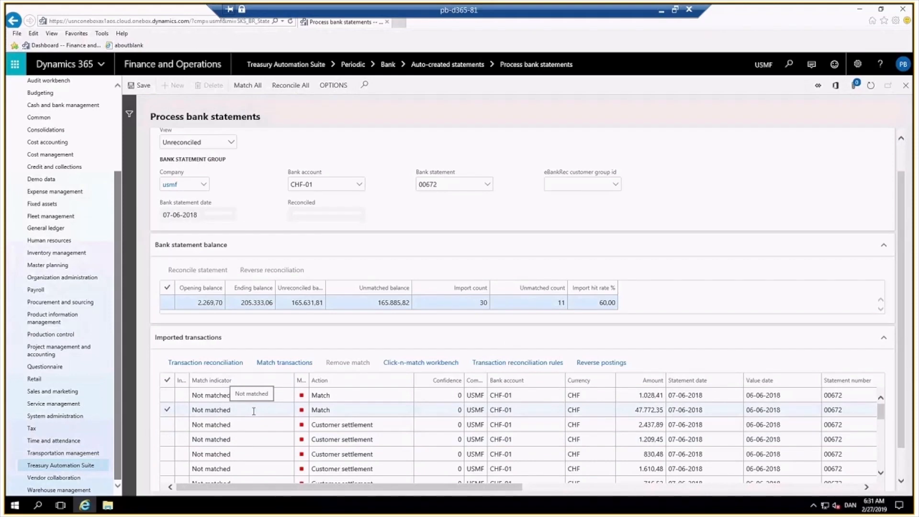
left_click(389, 426)
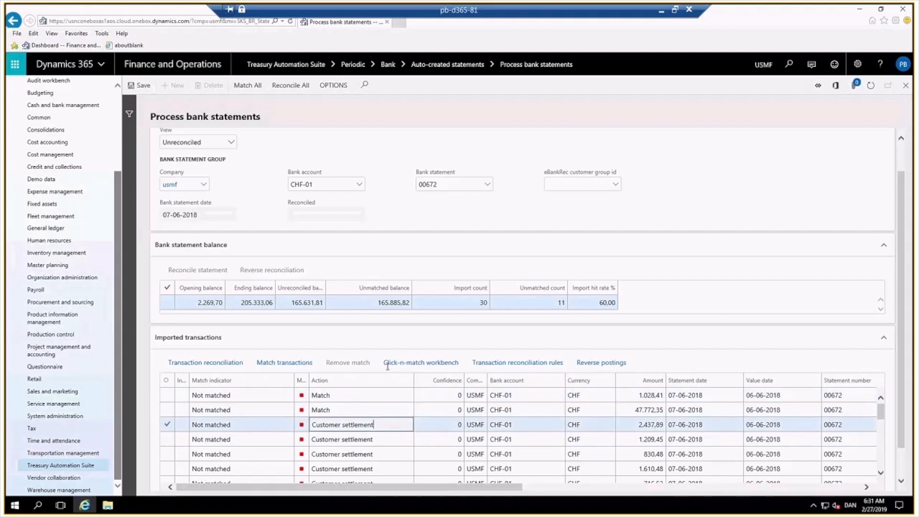
left_click(197, 365)
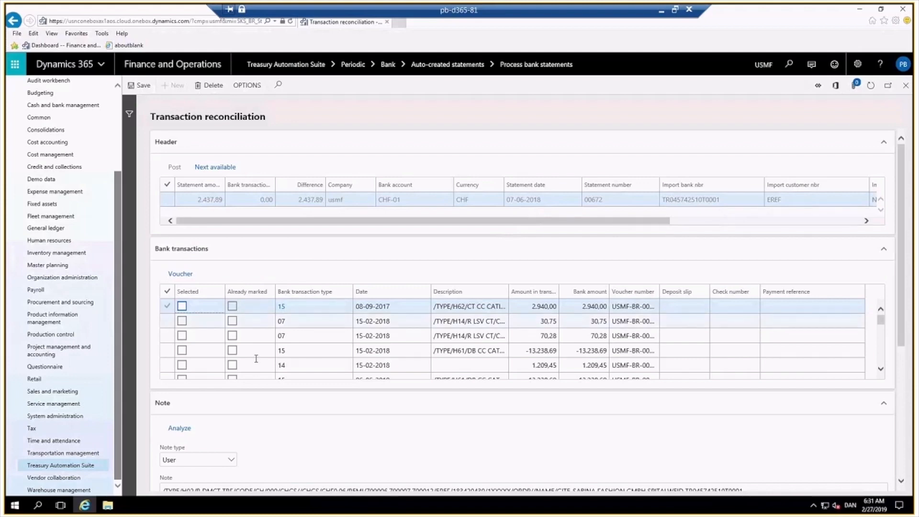
left_click(182, 321)
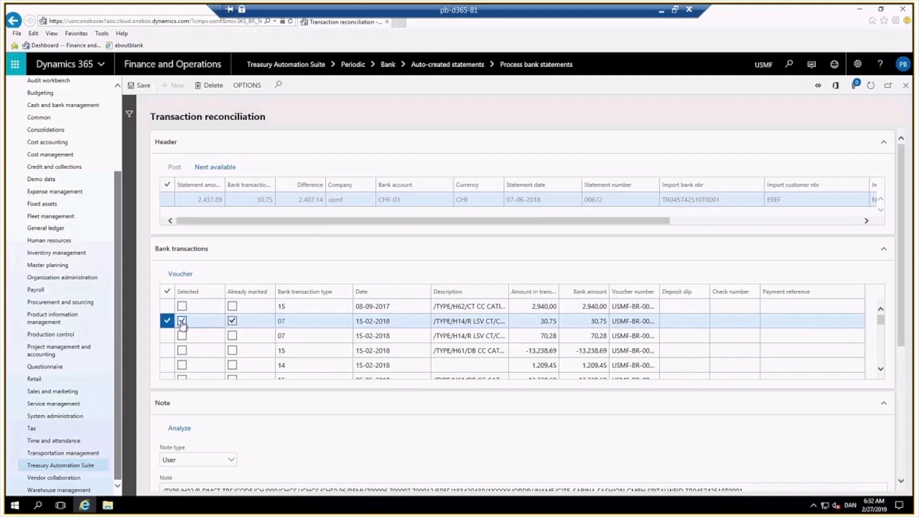
left_click(182, 322)
Remove and paste back invoice numbers 700015 and 700020 on separate lines below the user note text.
scroll(775, 421, "down", 3)
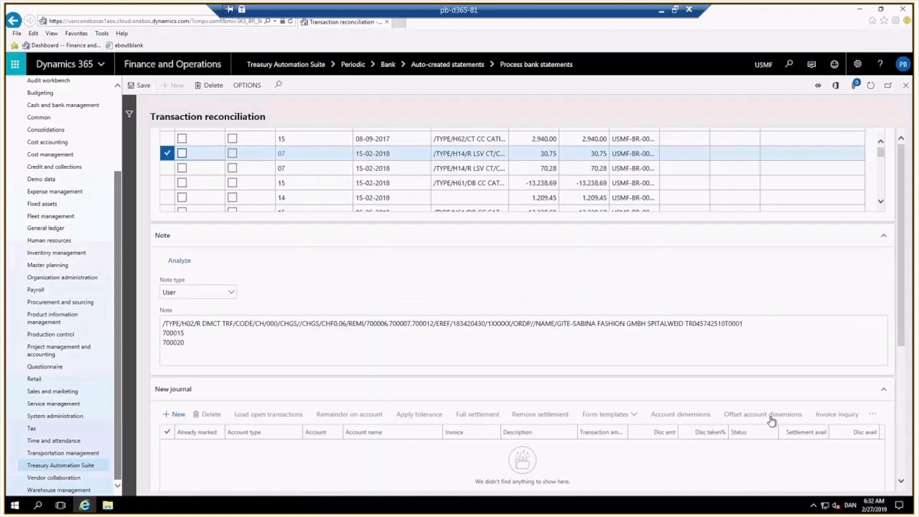
scroll(772, 422, "down", 1)
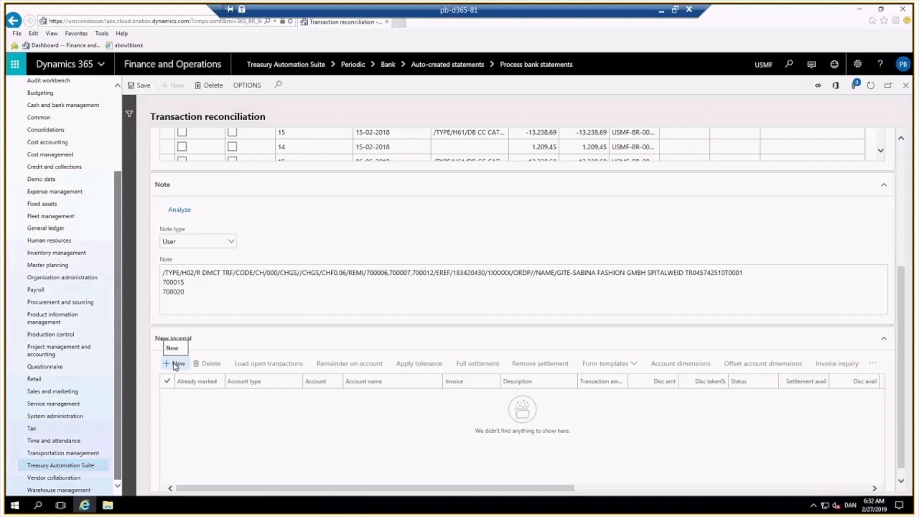
left_click(231, 284)
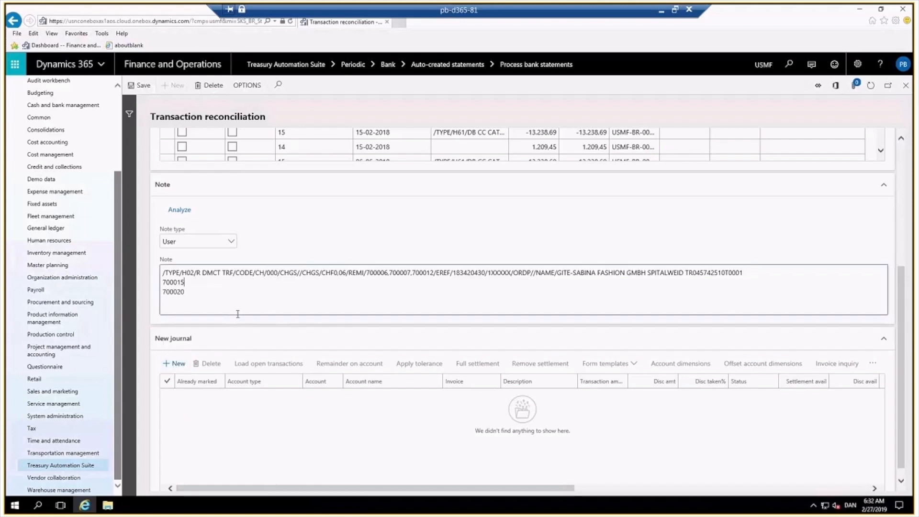
left_click_drag(238, 287, 153, 286)
key("ctrl+c")
key("BackSpace")
key("ctrl+a")
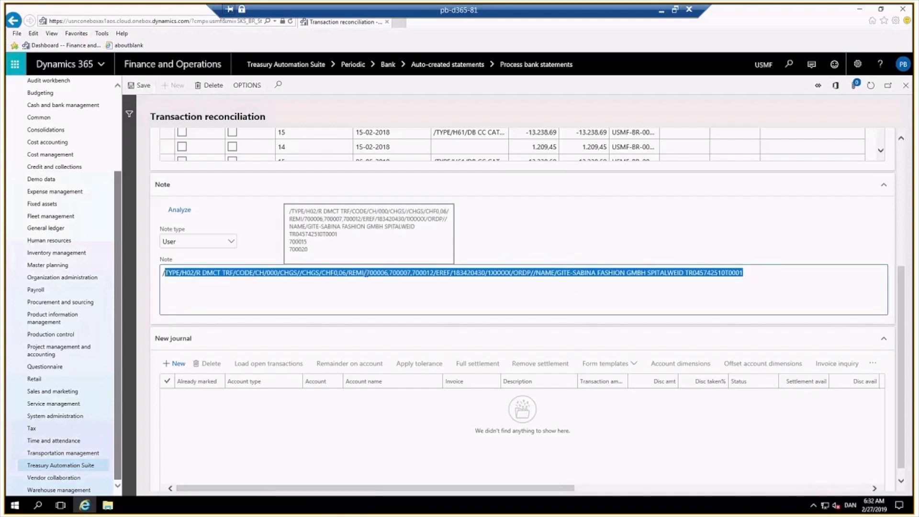
double_click(378, 273)
left_click_drag(410, 276, 434, 275)
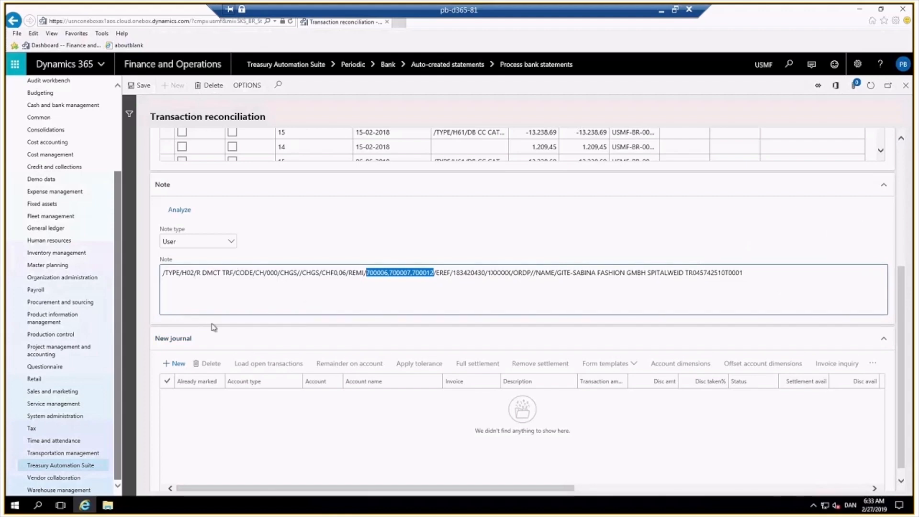
left_click(753, 274)
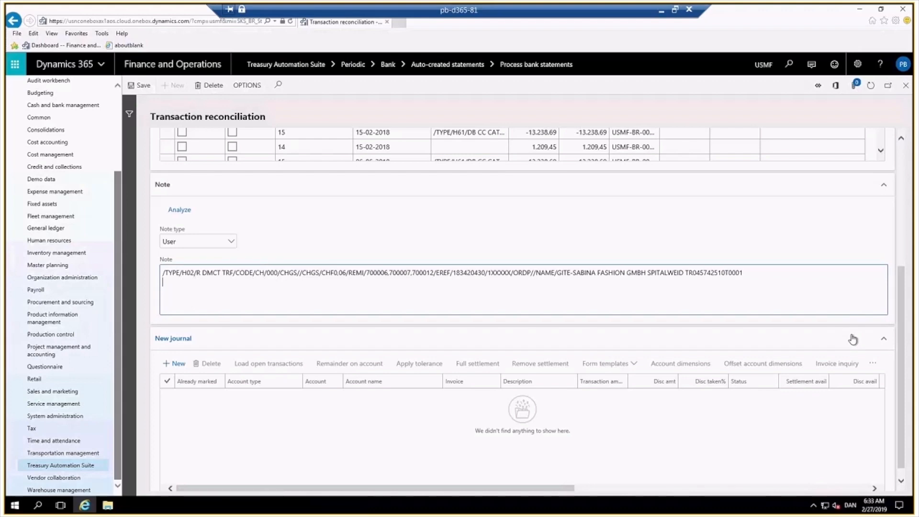
key("ctrl+v")
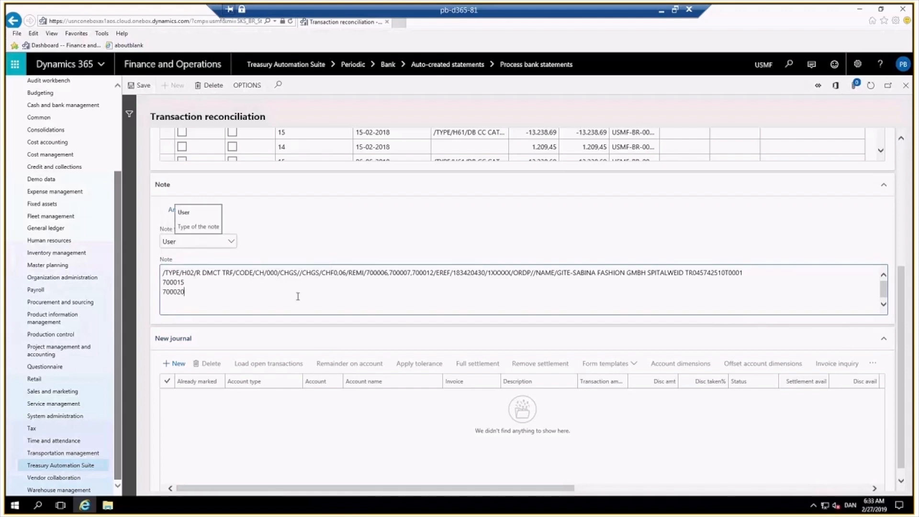
Switch the note type to Original, then Search, then back to User to compare the note views.
left_click_drag(280, 272, 335, 280)
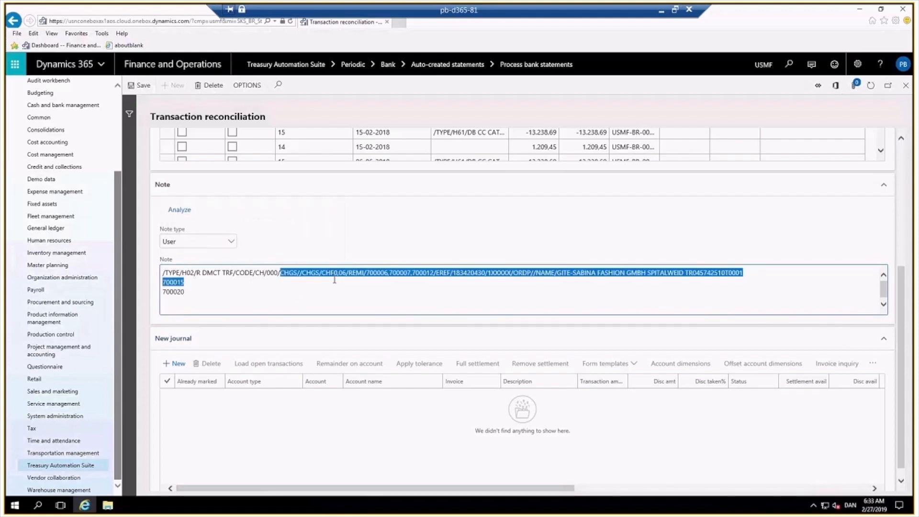
left_click(230, 244)
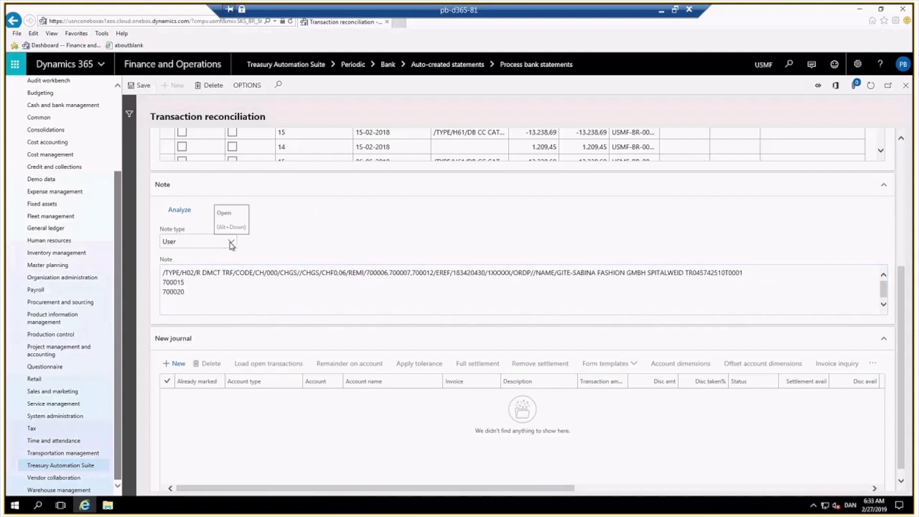
left_click(231, 245)
left_click(174, 271)
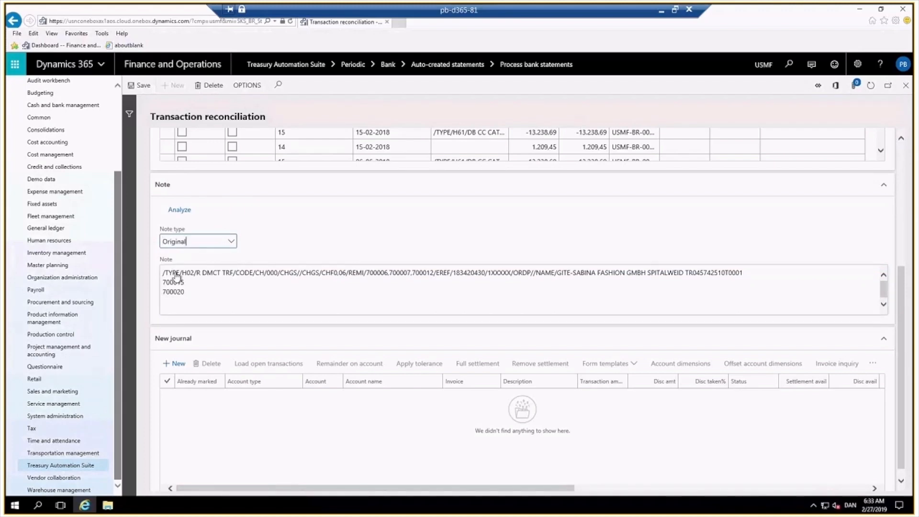
left_click_drag(743, 329, 434, 328)
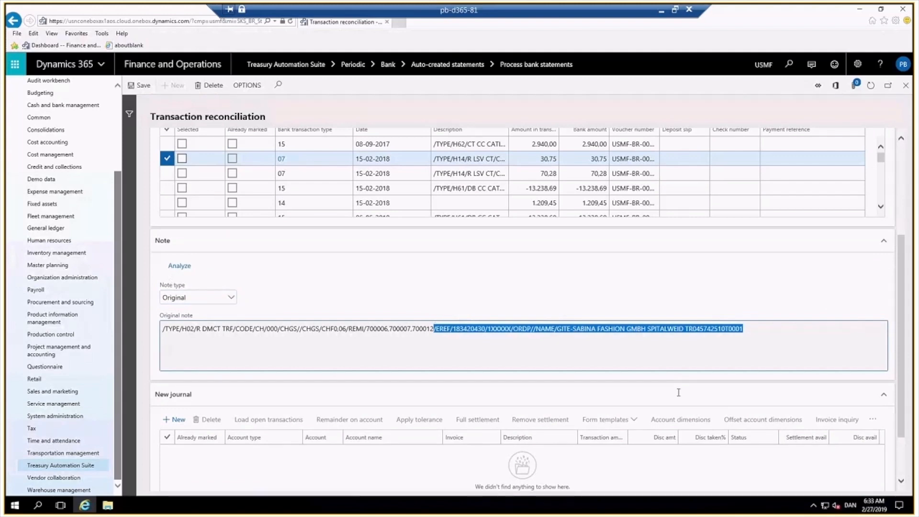
left_click(652, 350)
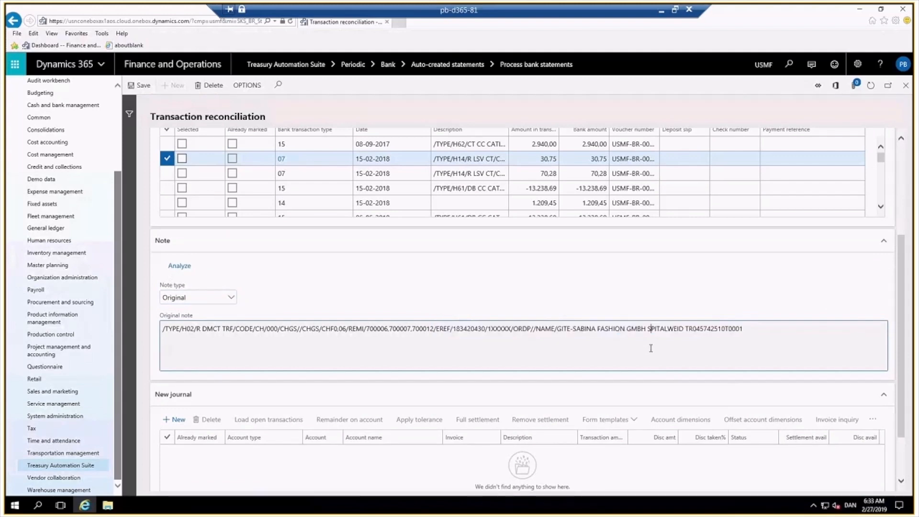
left_click(231, 297)
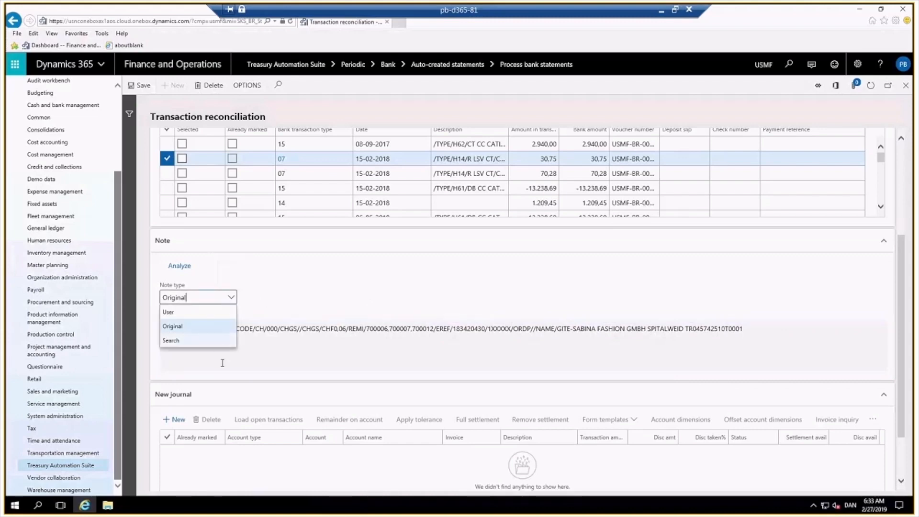
left_click(219, 342)
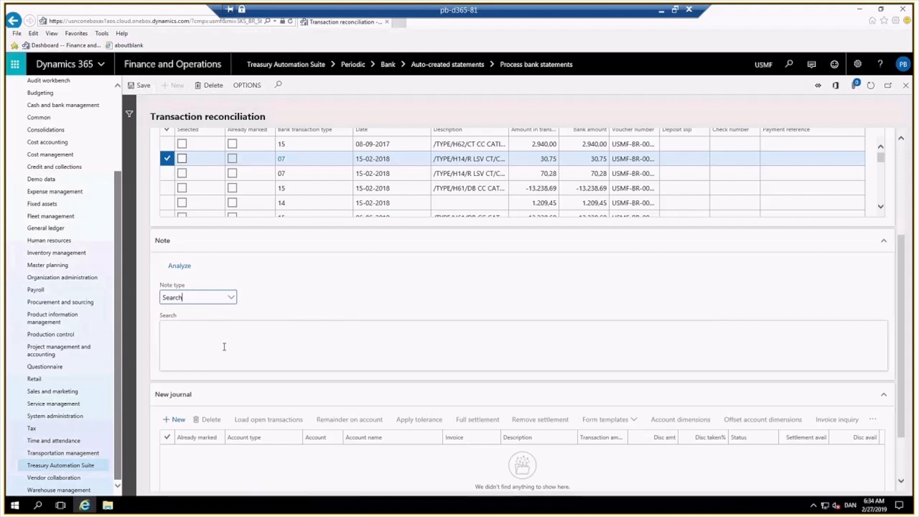
left_click(224, 346)
left_click(232, 298)
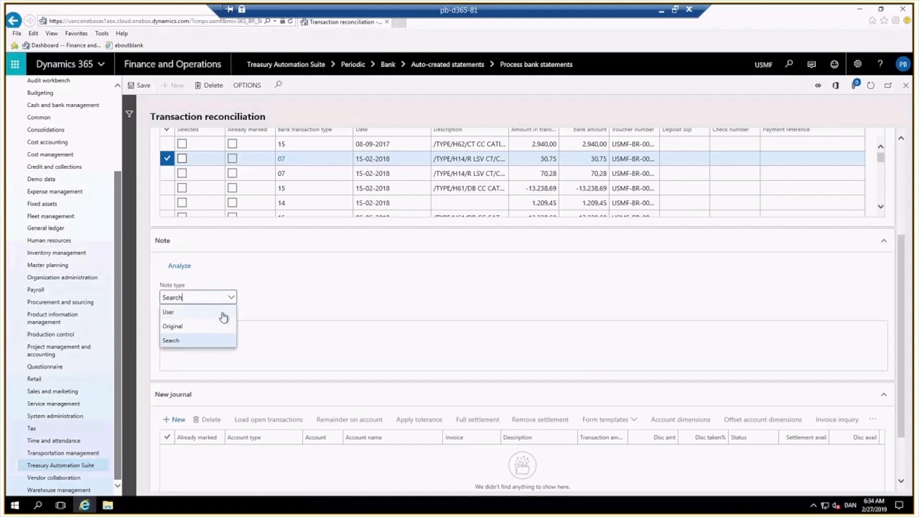
left_click(225, 314)
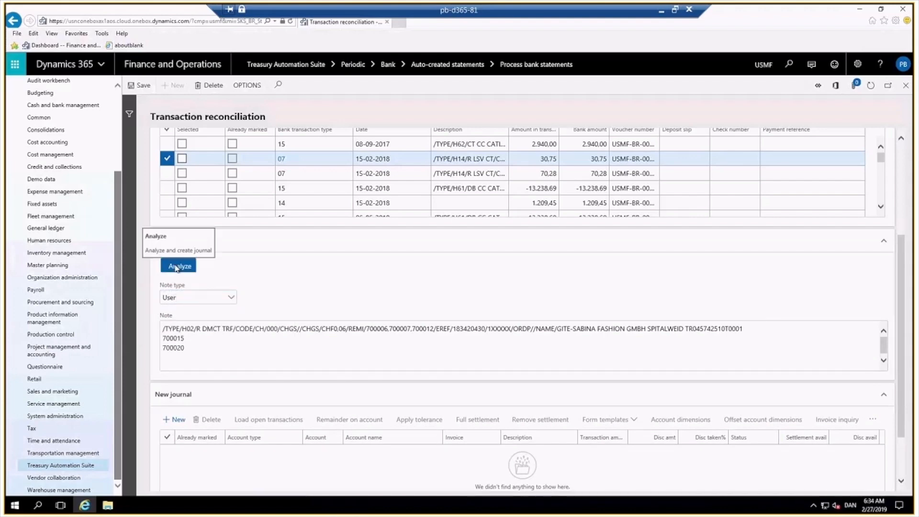
Analyze the user note to load its invoices into the new journal and review the created settlement lines.
left_click(177, 267)
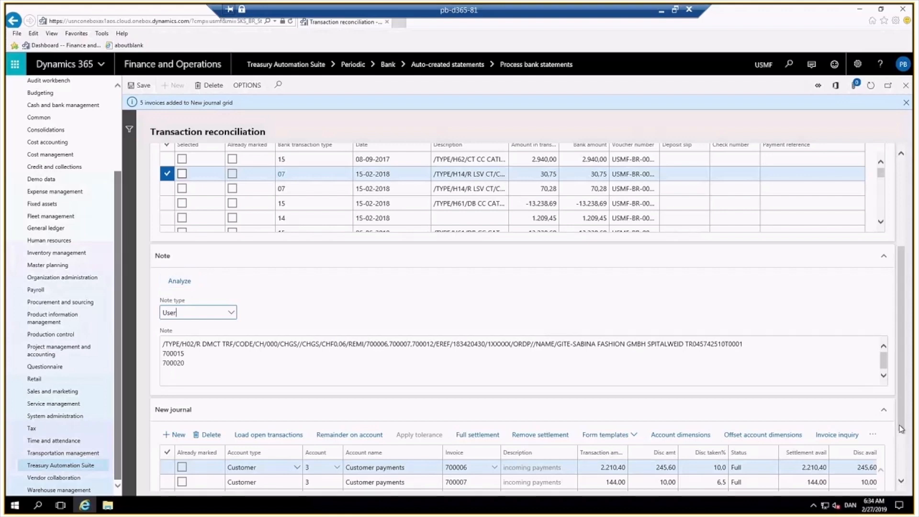
left_click(900, 483)
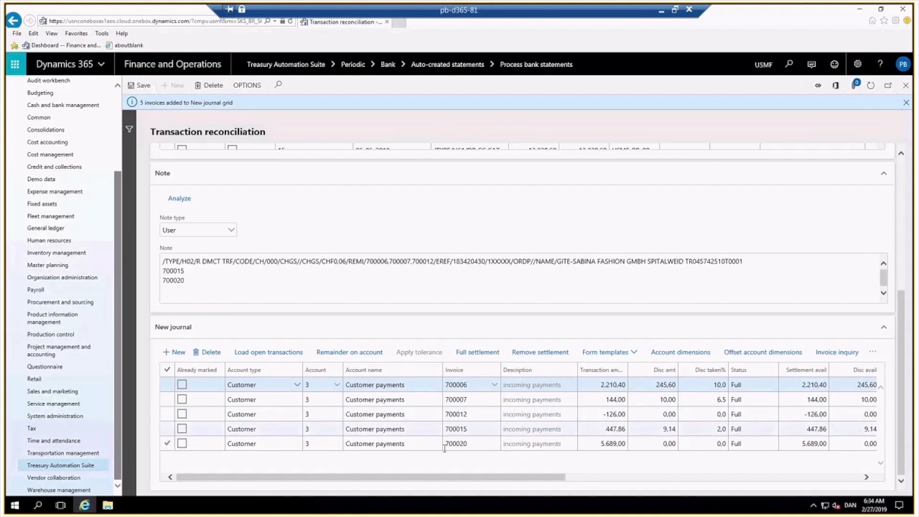
left_click(648, 386)
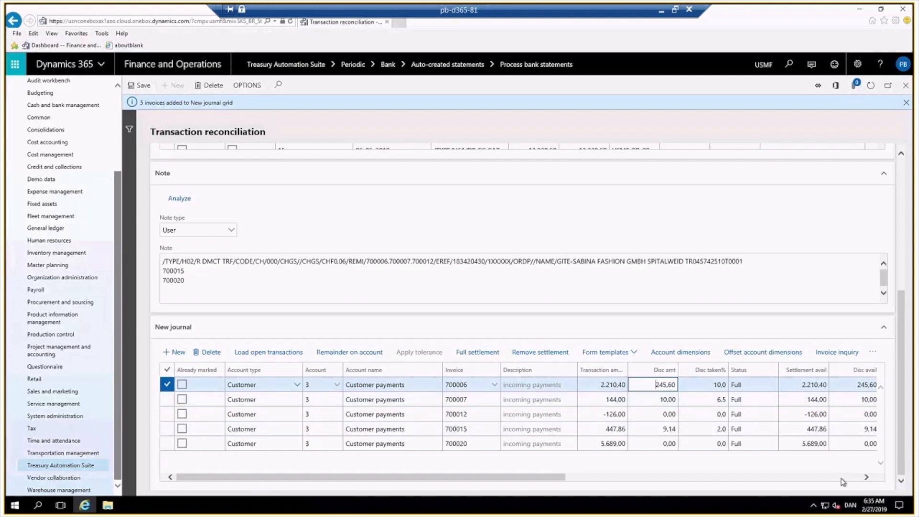
Set the cash discount percentage on invoice 700006 to 2.
key("Delete")
left_click(700, 403)
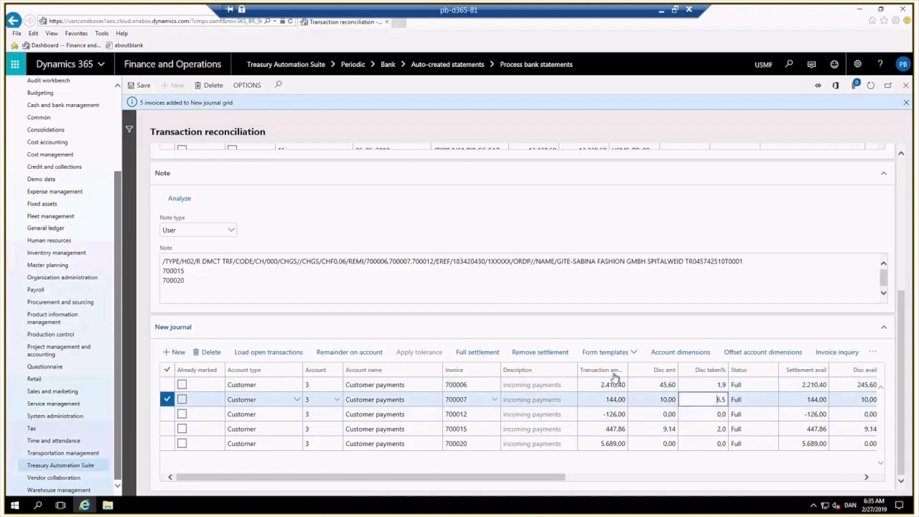
left_click(708, 387)
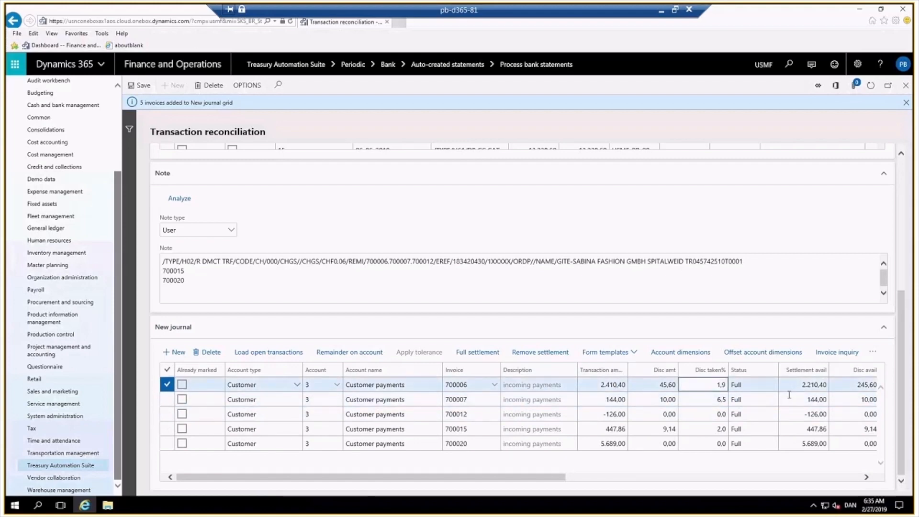
type("2")
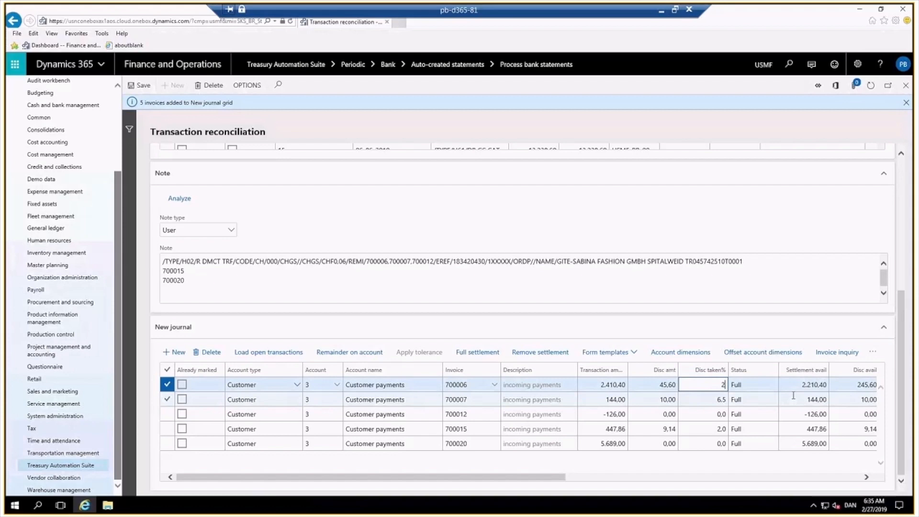
key("Return")
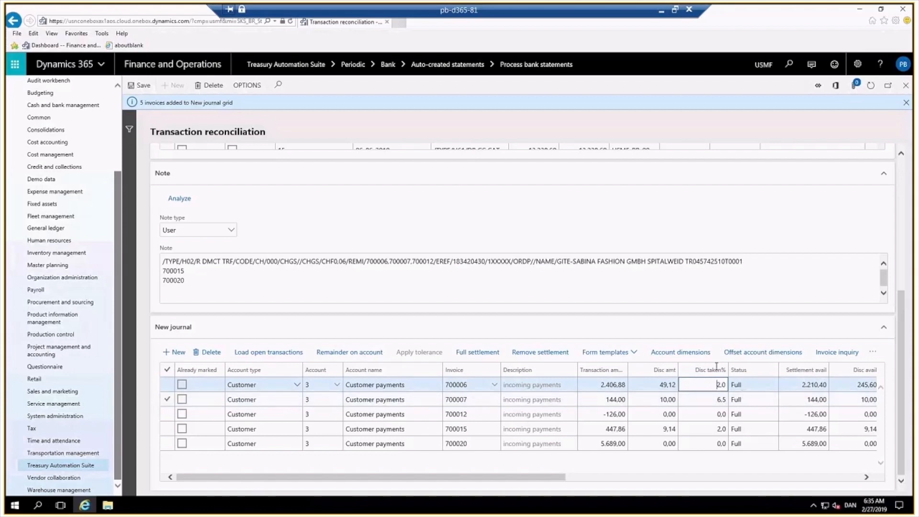
Change the transaction amount of invoice 700020 to 4,689.00 for a partial settlement.
left_click(623, 432)
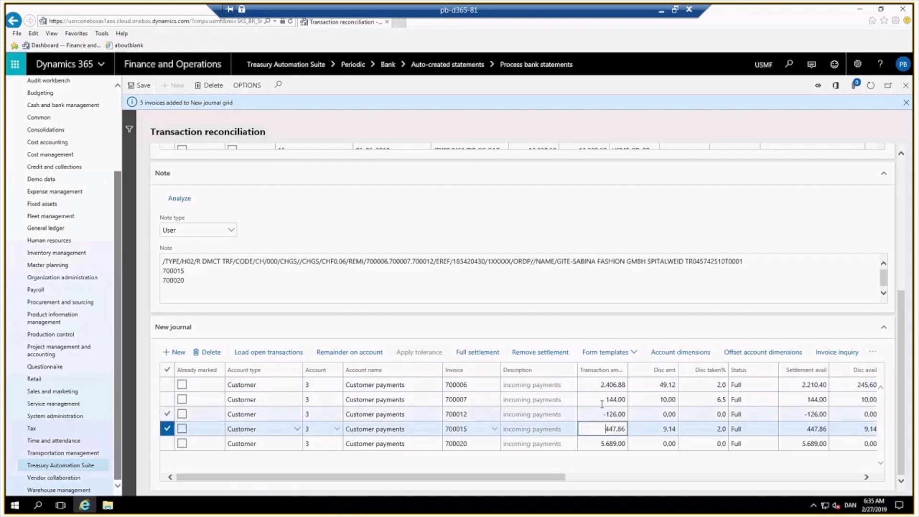
left_click(599, 445)
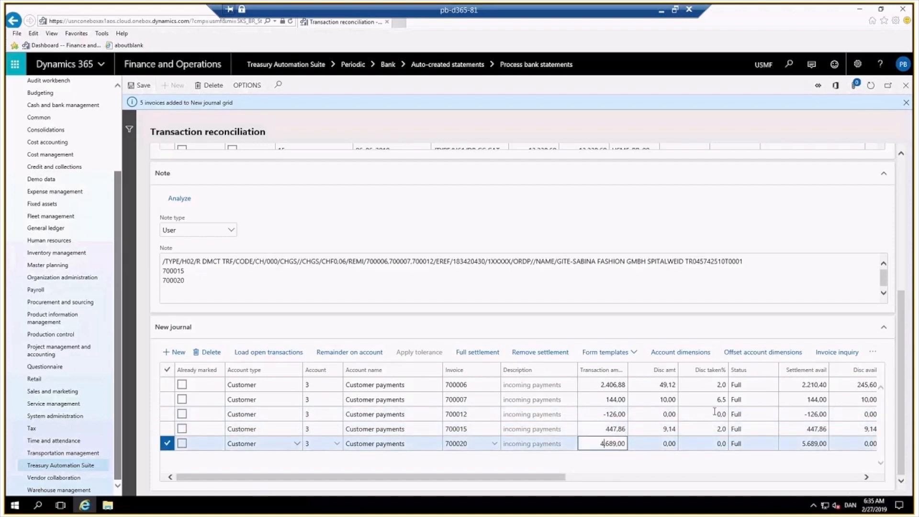
left_click(650, 440)
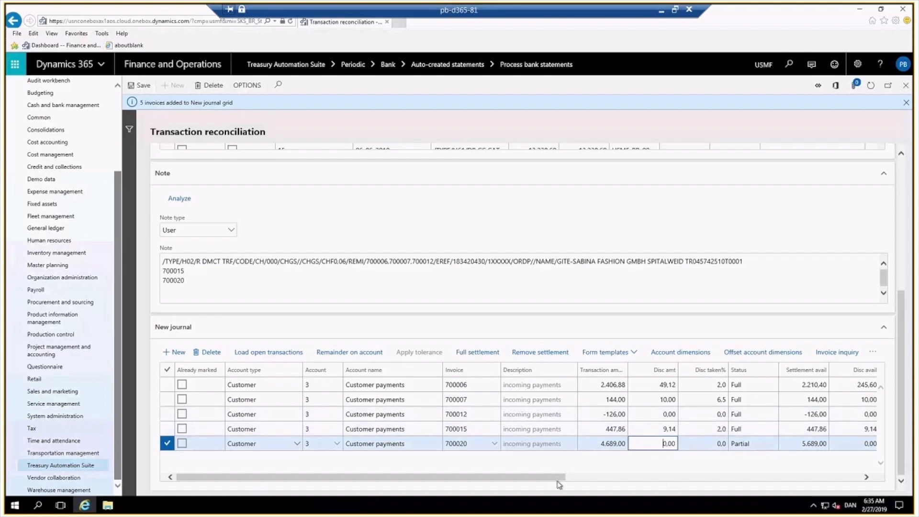
Add a new journal line for Vendor account 4 and load that vendor's open transactions.
left_click_drag(556, 478, 808, 495)
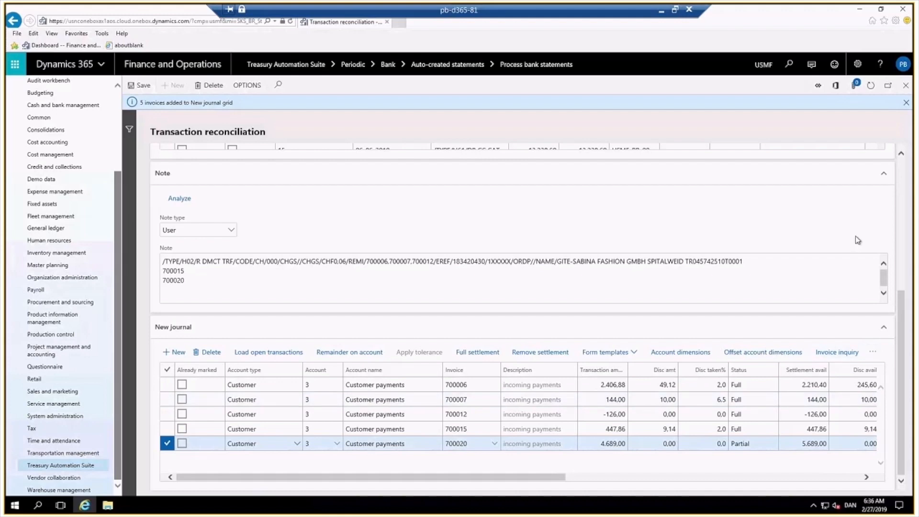
scroll(857, 240, "up", 2)
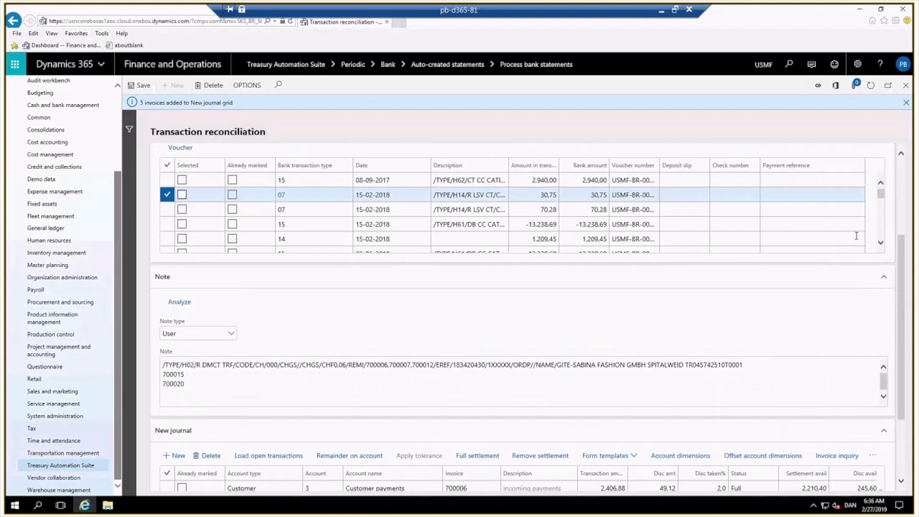
scroll(404, 175, "up", 3)
scroll(737, 335, "down", 3)
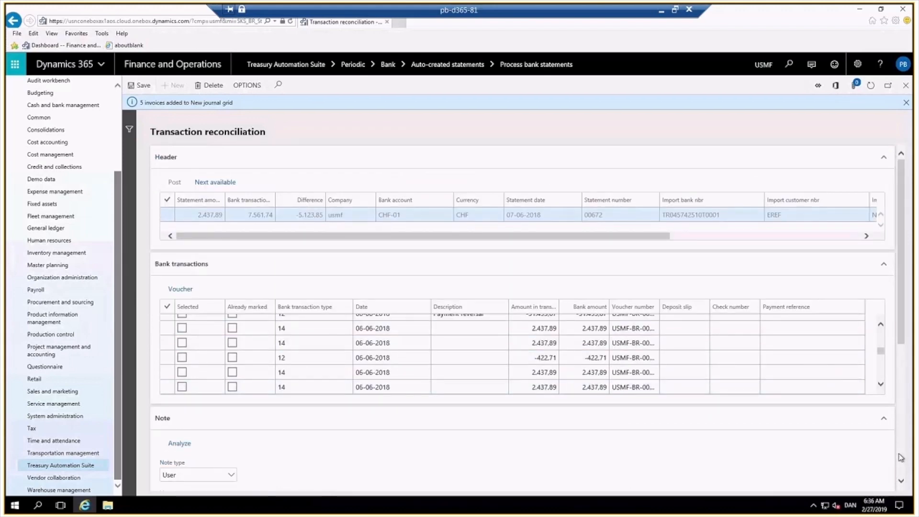
scroll(901, 457, "down", 4)
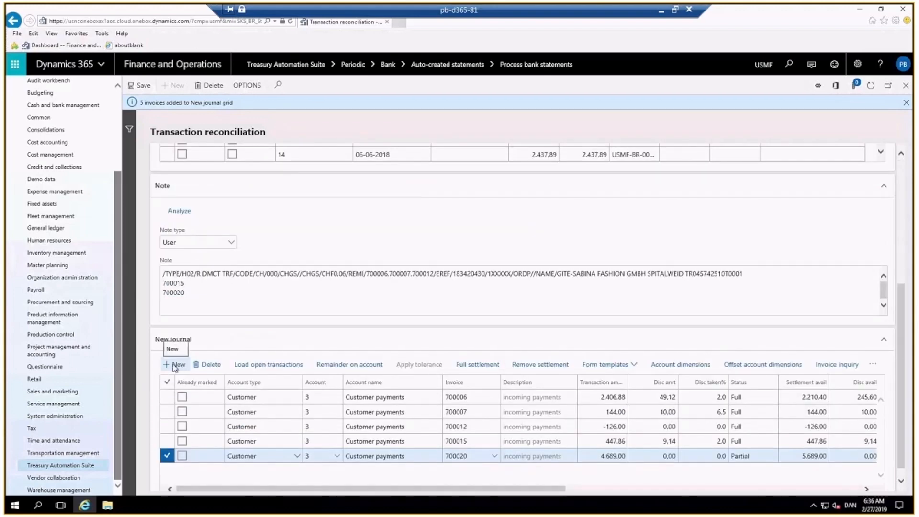
left_click(174, 366)
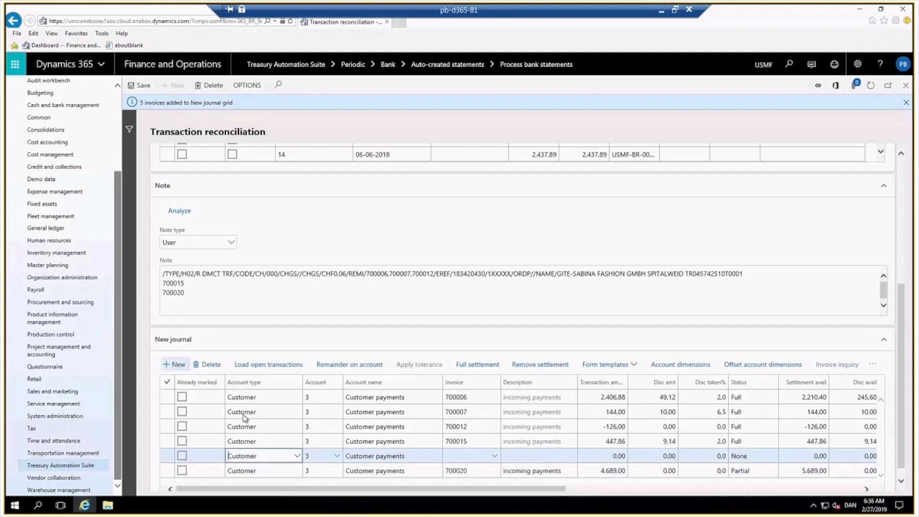
left_click(277, 454)
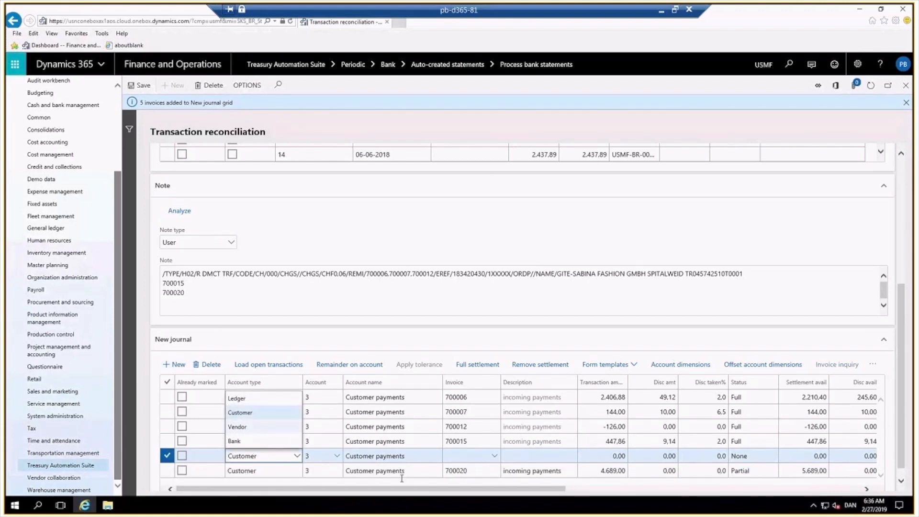
left_click(337, 457)
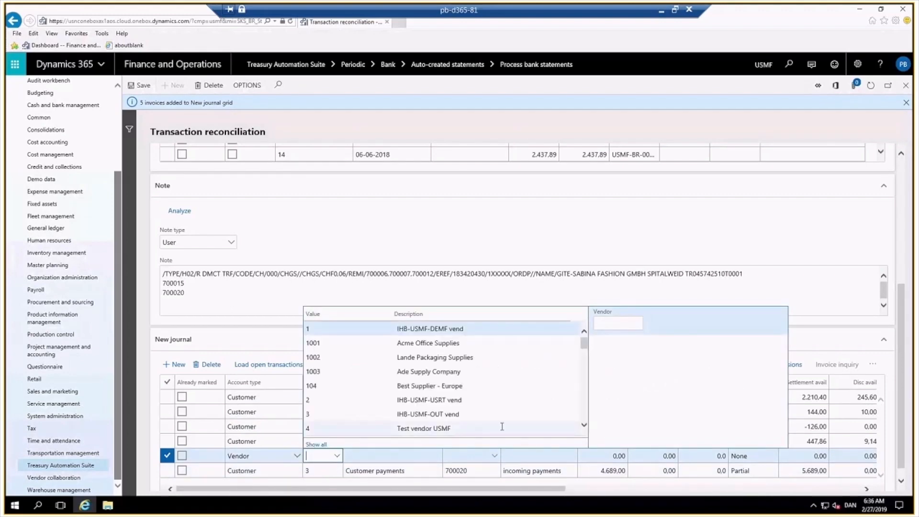
left_click(478, 429)
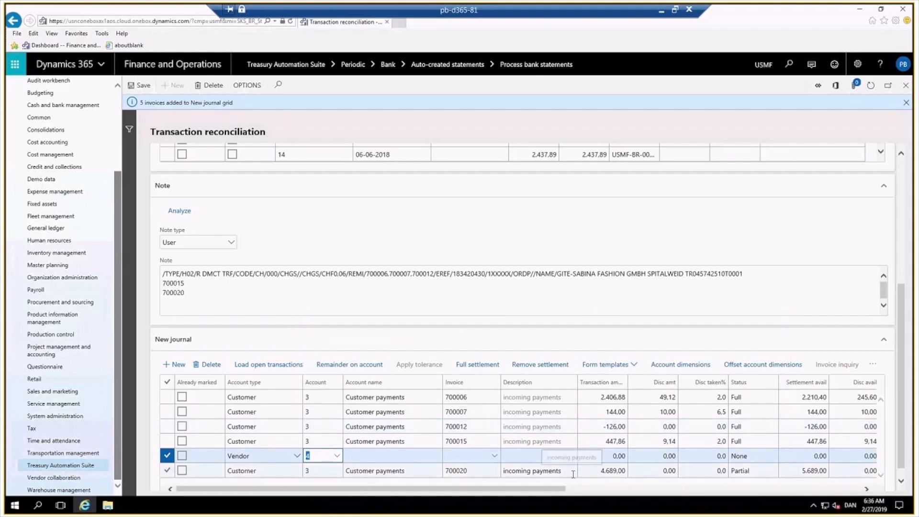
left_click(271, 365)
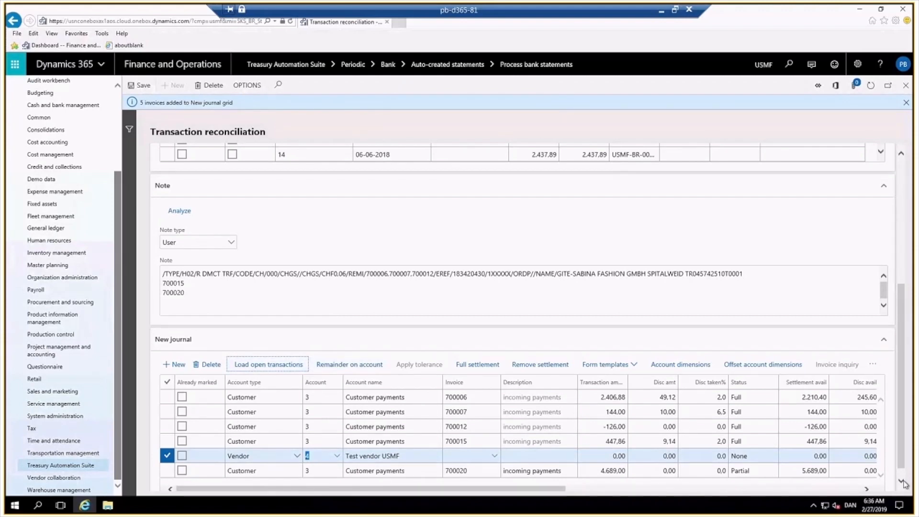
left_click(496, 457)
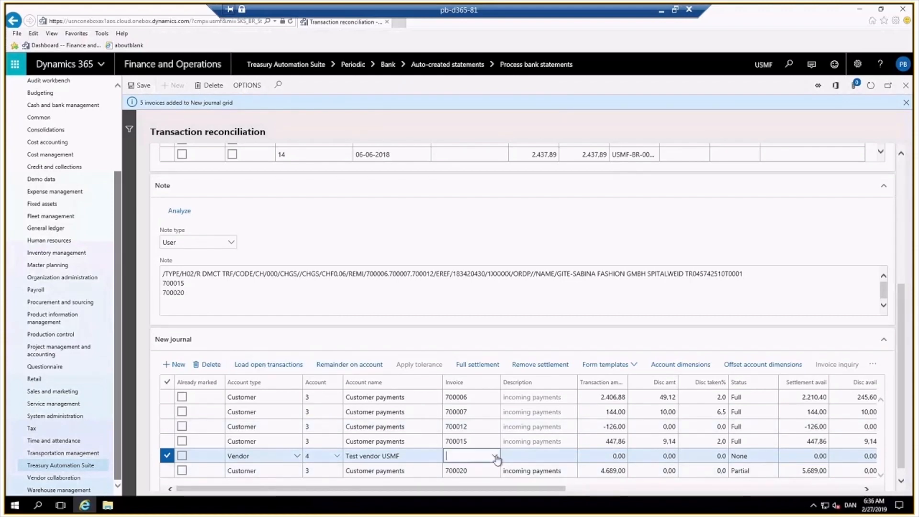
left_click(496, 456)
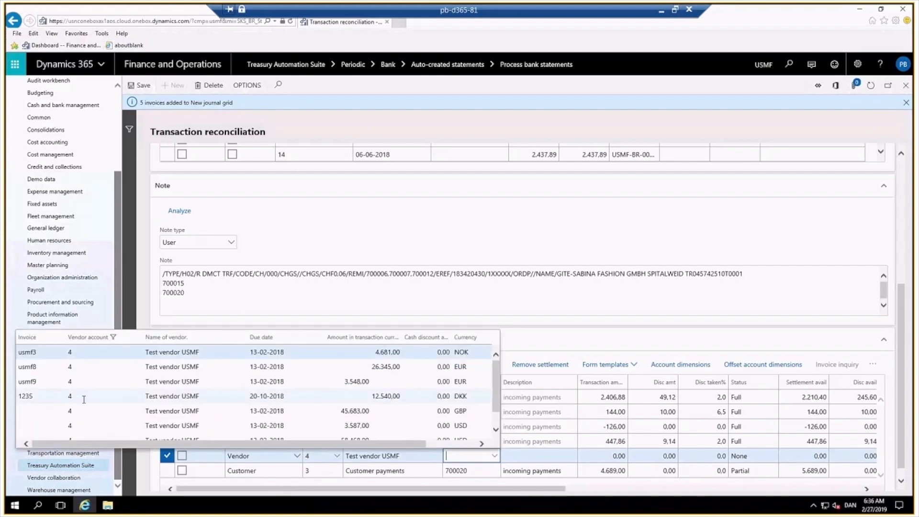
mouse_move(113, 404)
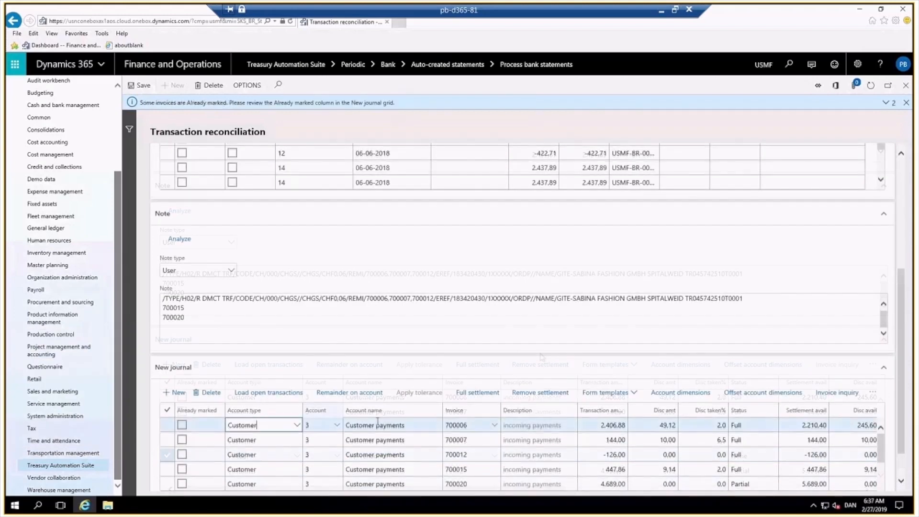
Select the vendor line for invoice usmf3 and apply a full settlement to it.
scroll(236, 457, "down", 3)
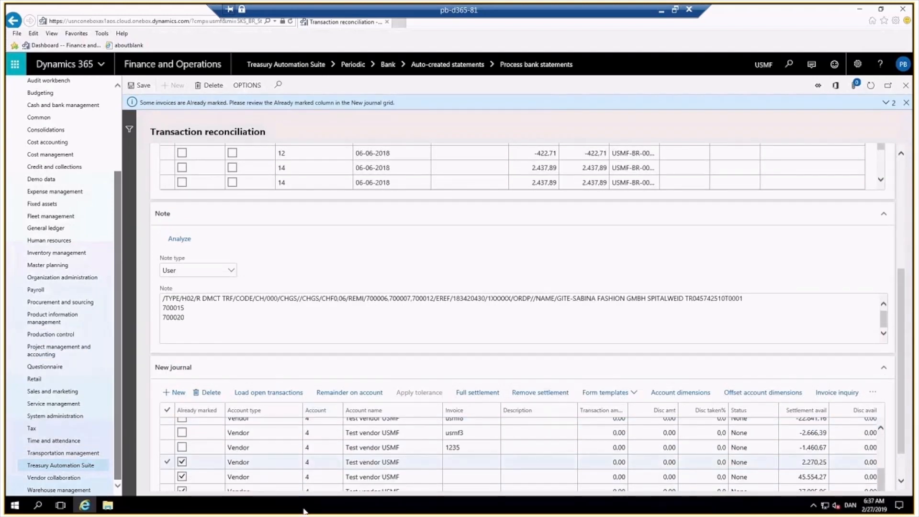
left_click(245, 451)
left_click(188, 463)
left_click(186, 471)
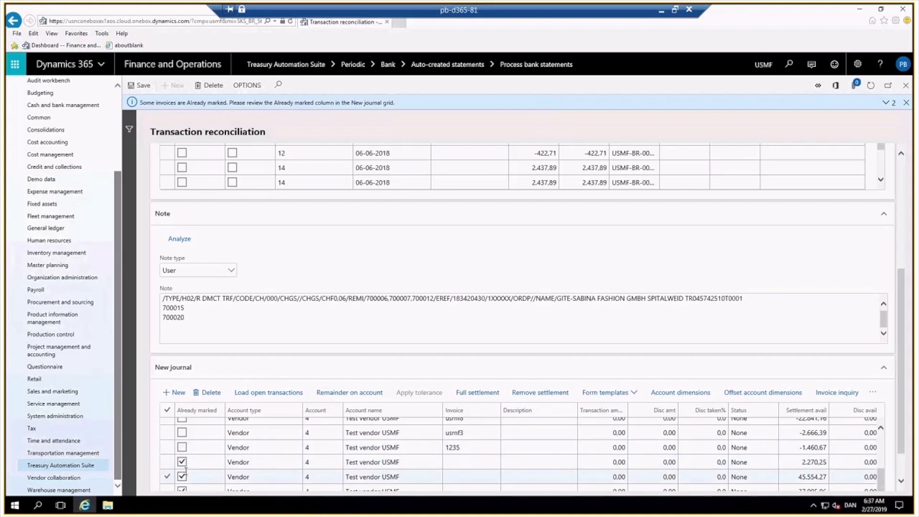
left_click(198, 442)
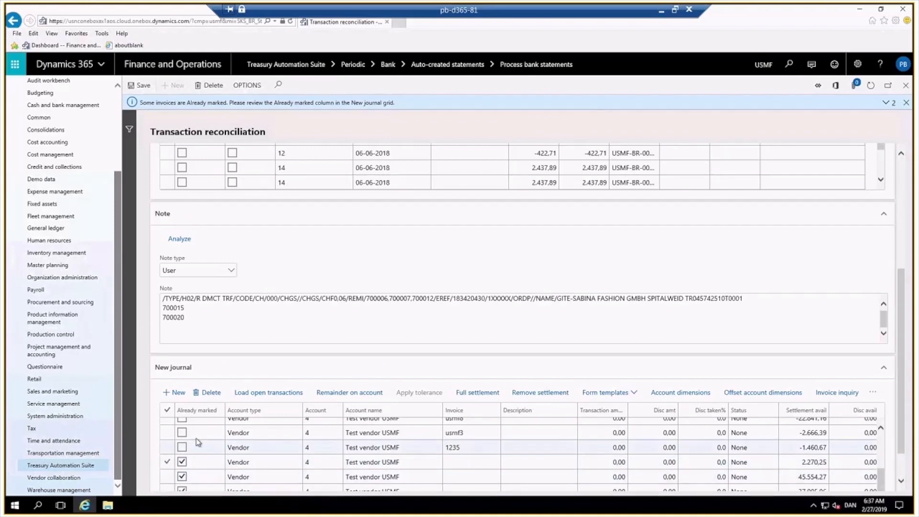
left_click(203, 433)
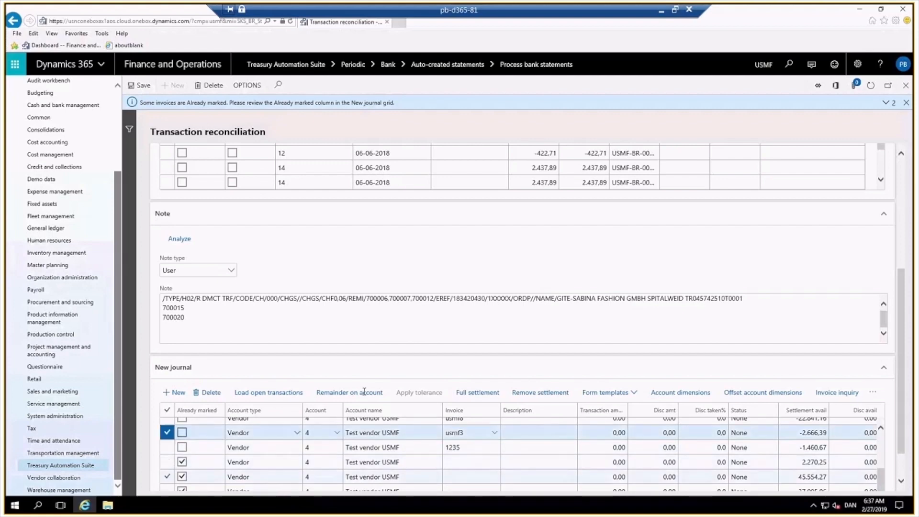
left_click(471, 393)
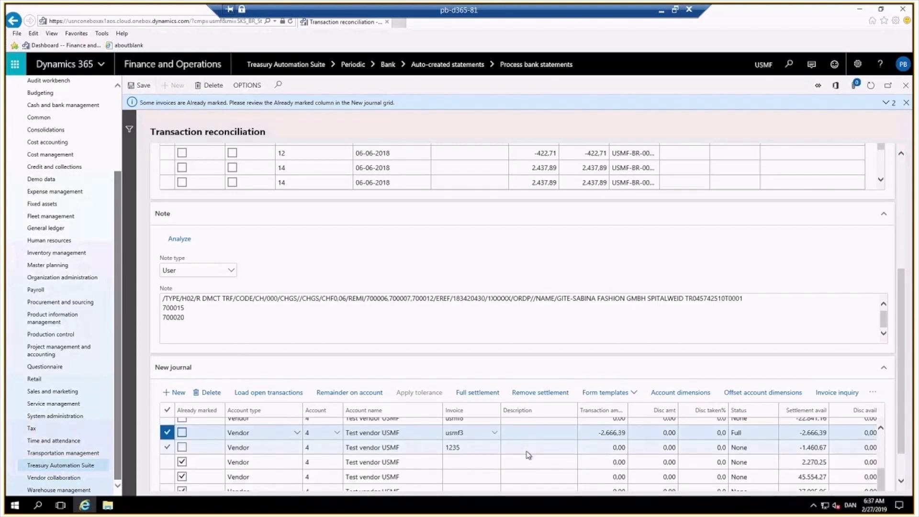
Add a new Ledger journal line for account 401100 with a transaction amount of 1000.
left_click(175, 394)
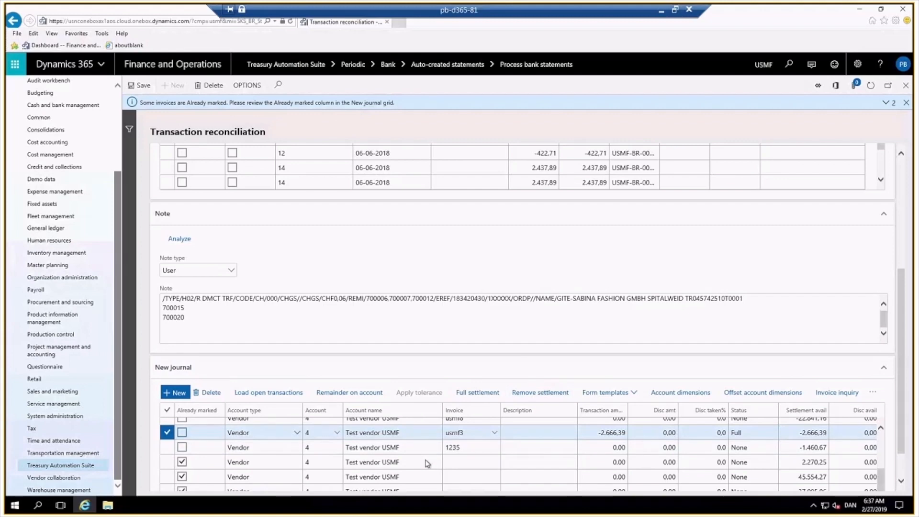
left_click(295, 434)
left_click(259, 376)
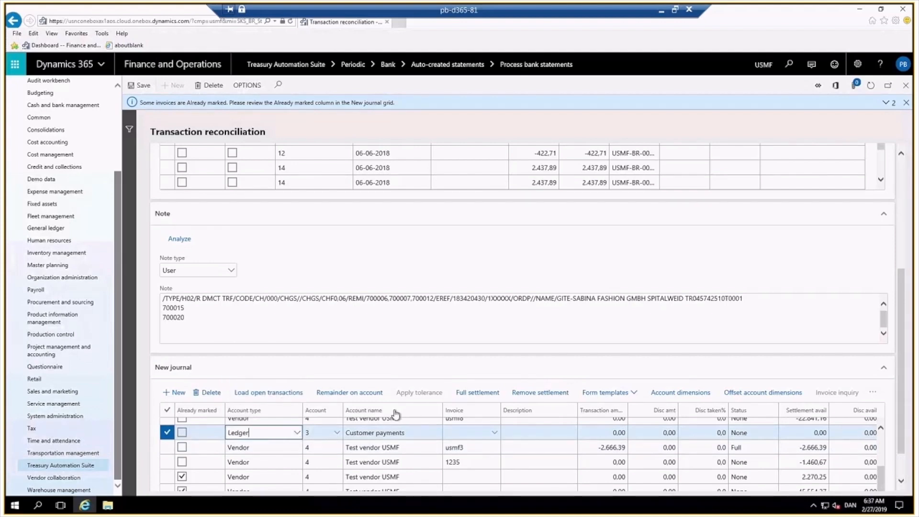
left_click(331, 435)
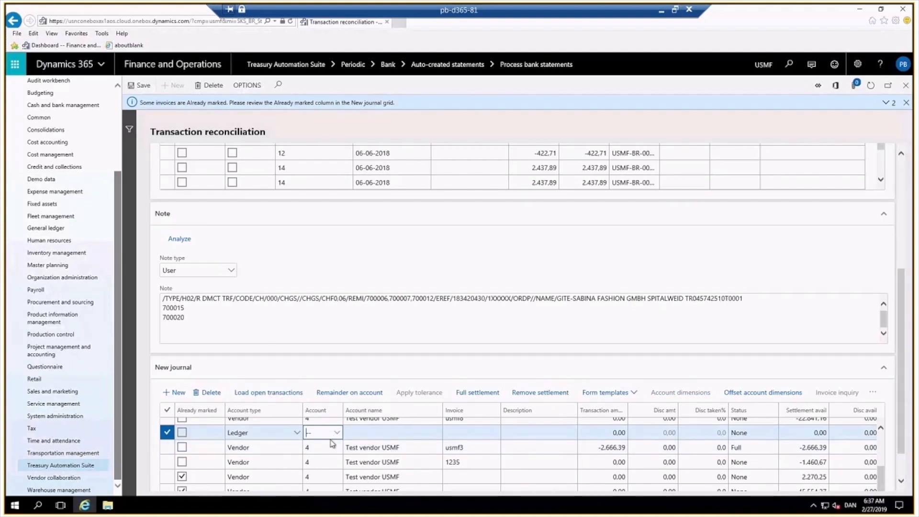
type("401100")
key("Tab")
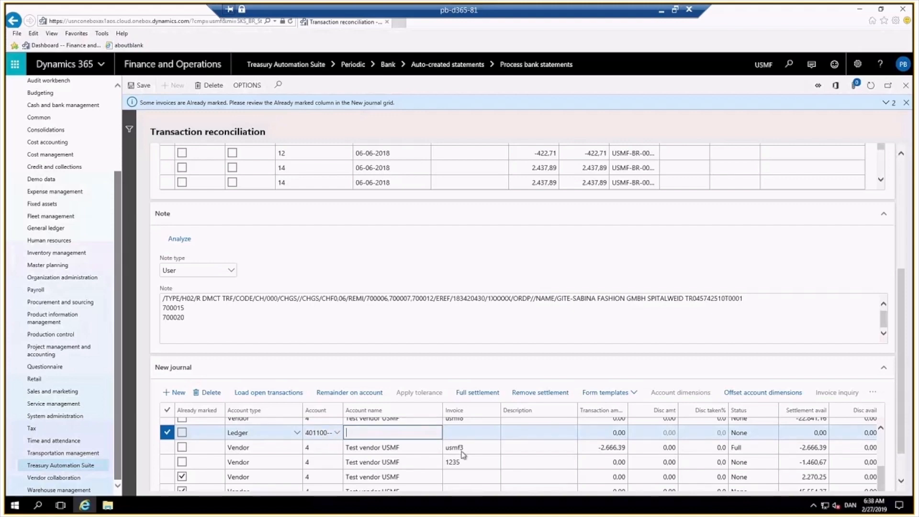
key("Tab")
key("Tab")
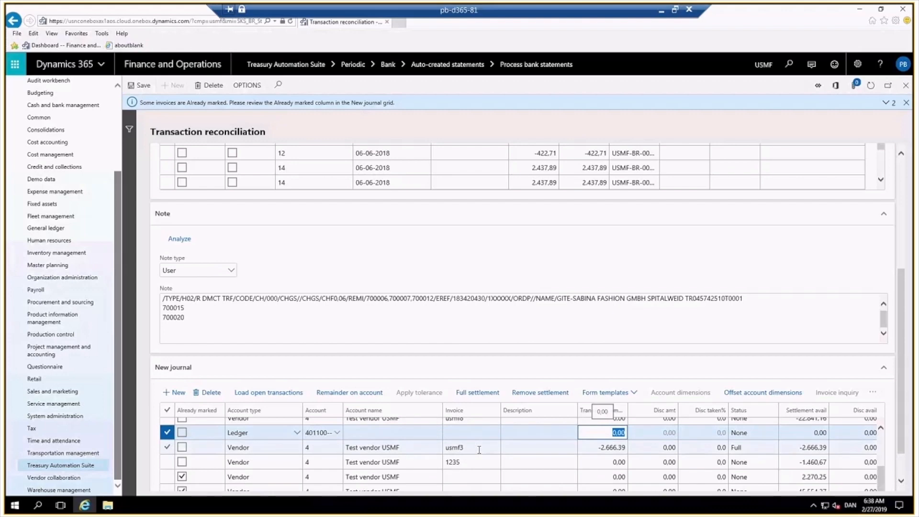
type("1000")
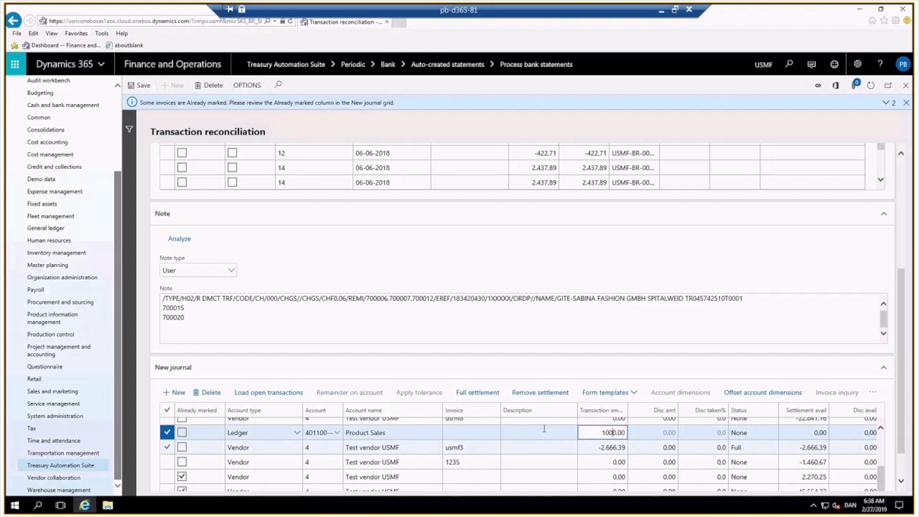
key("Tab")
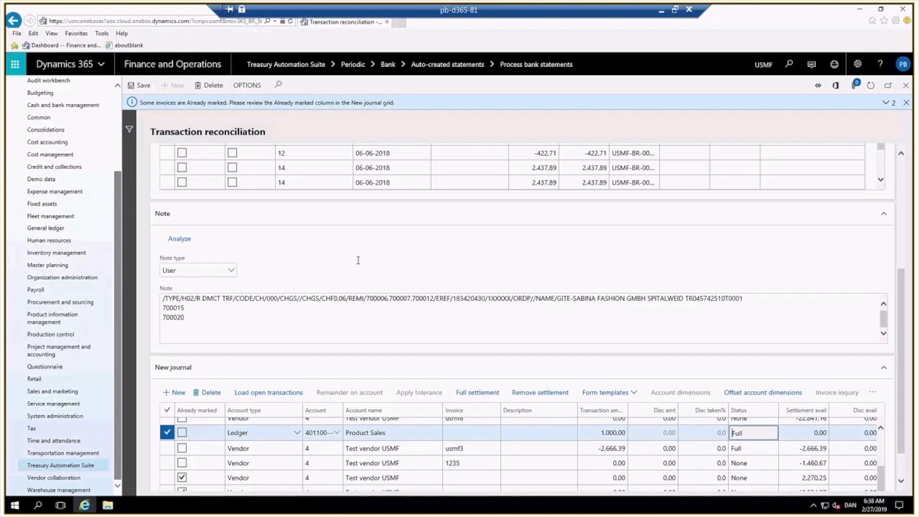
Collapse the Bank transactions section and review the header's statement and difference totals.
scroll(358, 261, "up", 2)
scroll(358, 260, "up", 3)
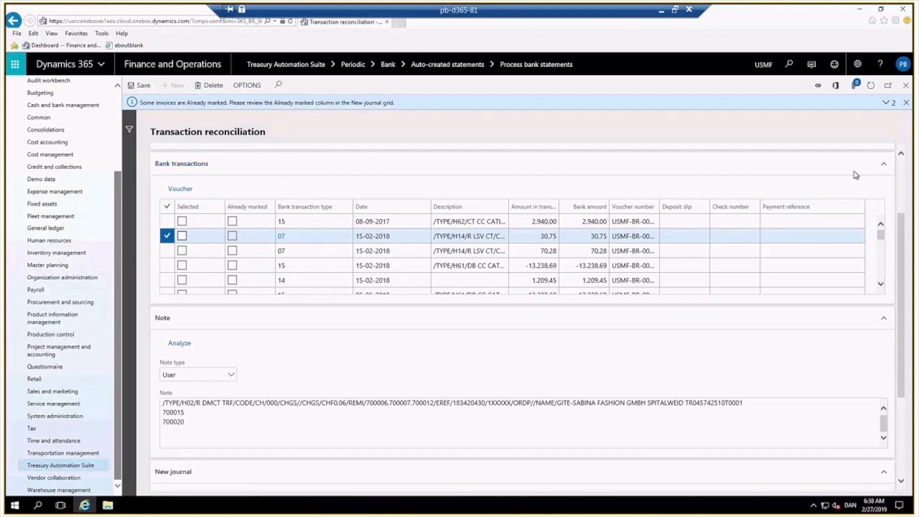
left_click(856, 173)
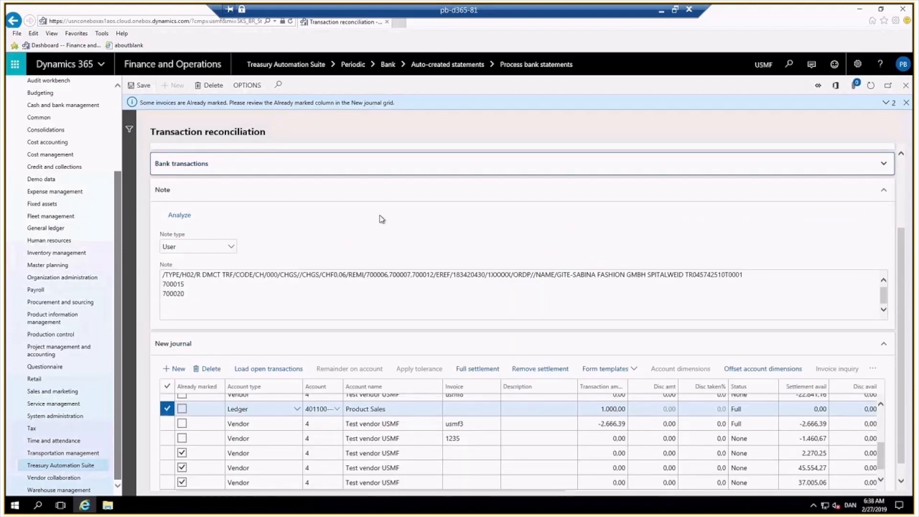
scroll(382, 218, "up", 3)
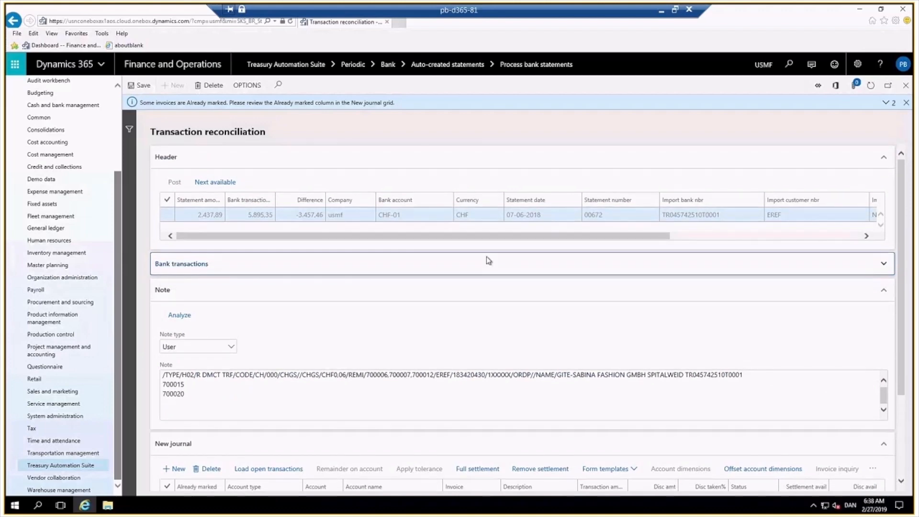
scroll(485, 309, "down", 3)
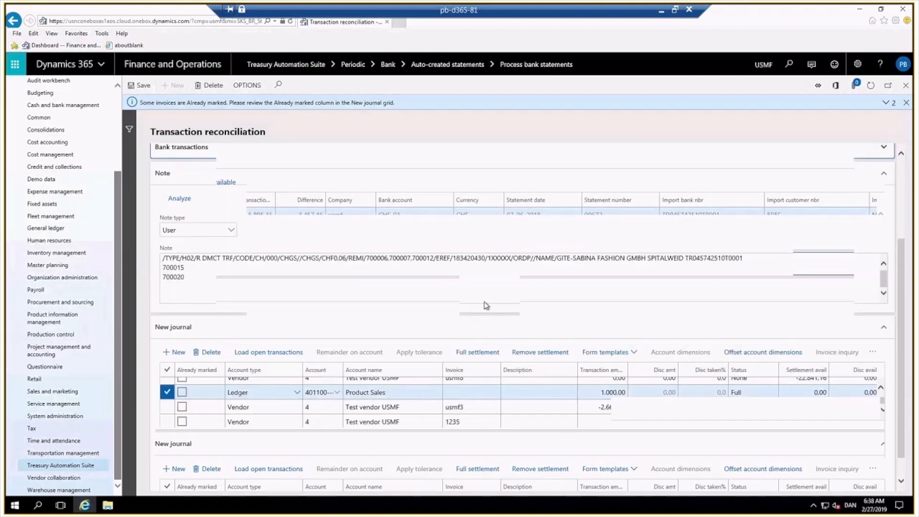
Put the remaining difference on customer account 3 as a remainder-on-account line from the invoice 700012 journal line.
scroll(234, 413, "up", 2)
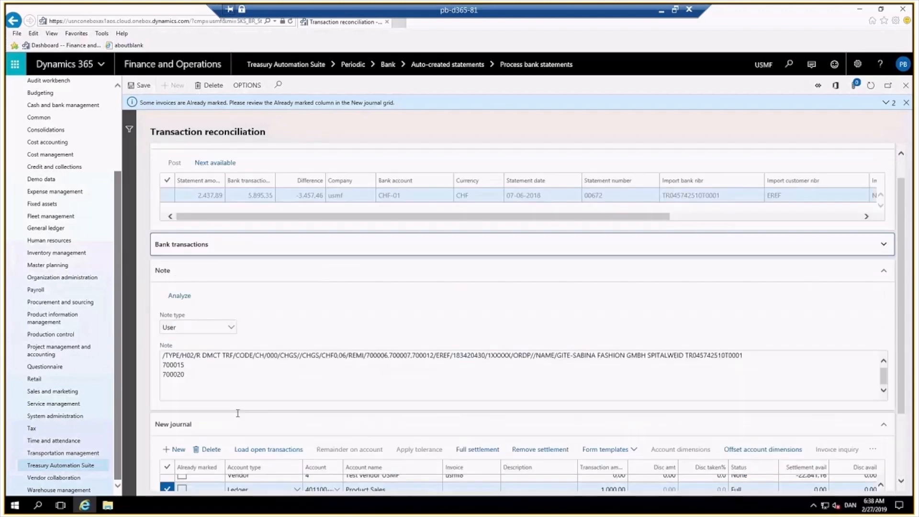
scroll(287, 422, "up", 1)
scroll(332, 435, "down", 3)
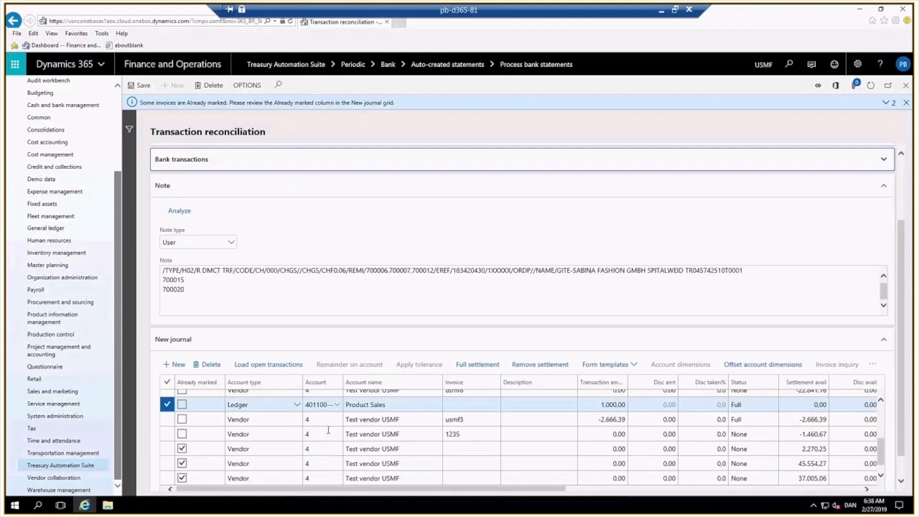
scroll(881, 422, "down", 1)
scroll(335, 421, "up", 5)
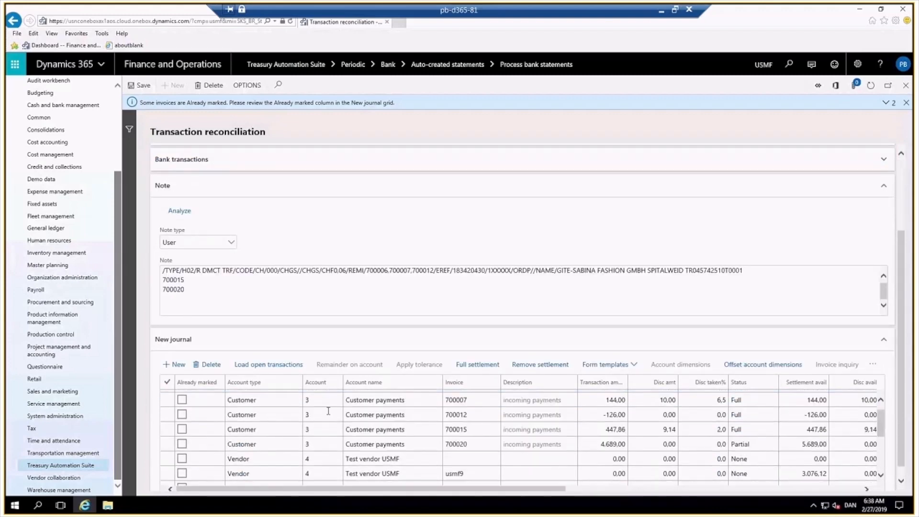
left_click(254, 429)
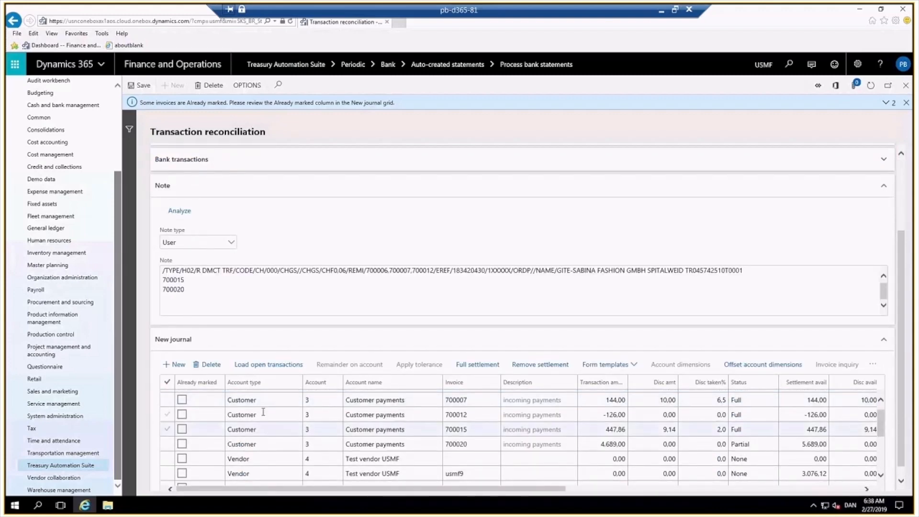
left_click(263, 414)
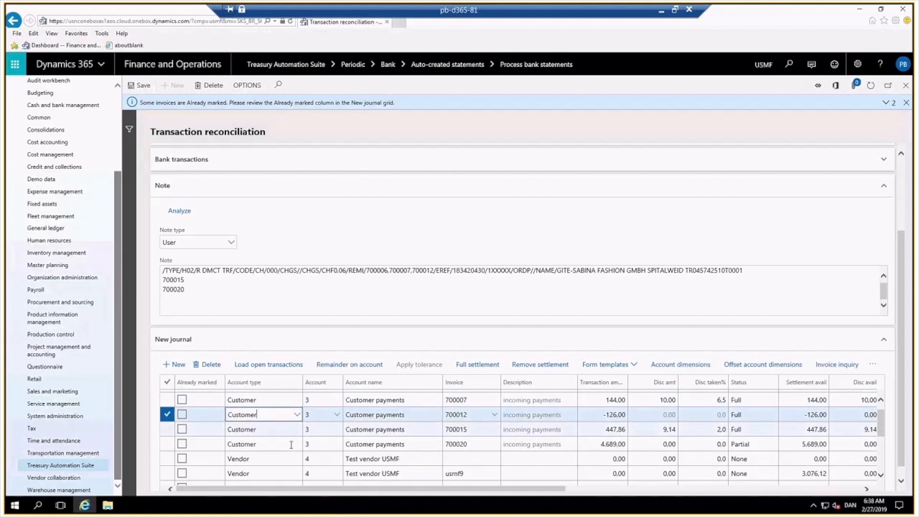
left_click(348, 367)
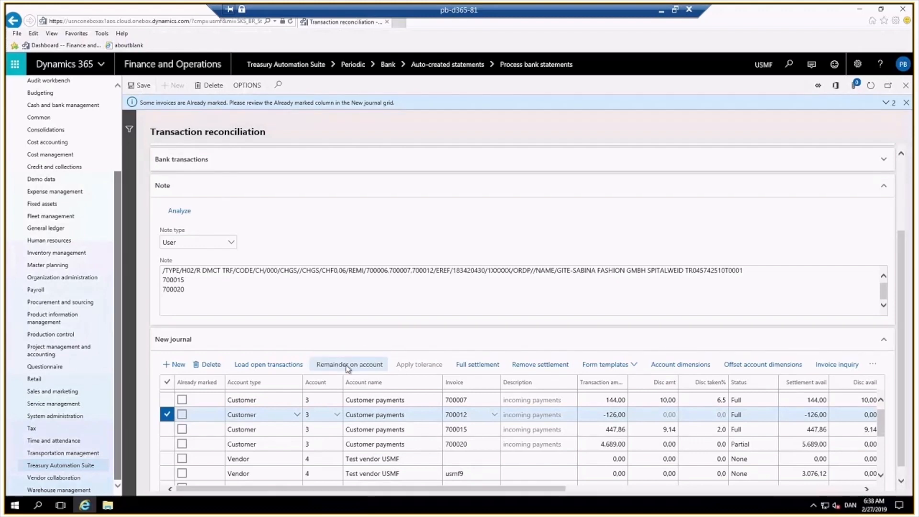
left_click(347, 367)
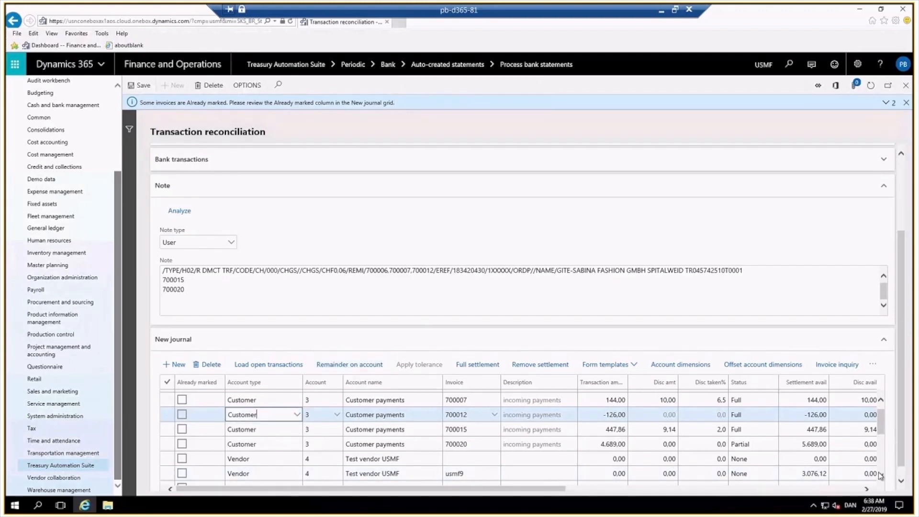
scroll(880, 475, "down", 5)
left_click(494, 477)
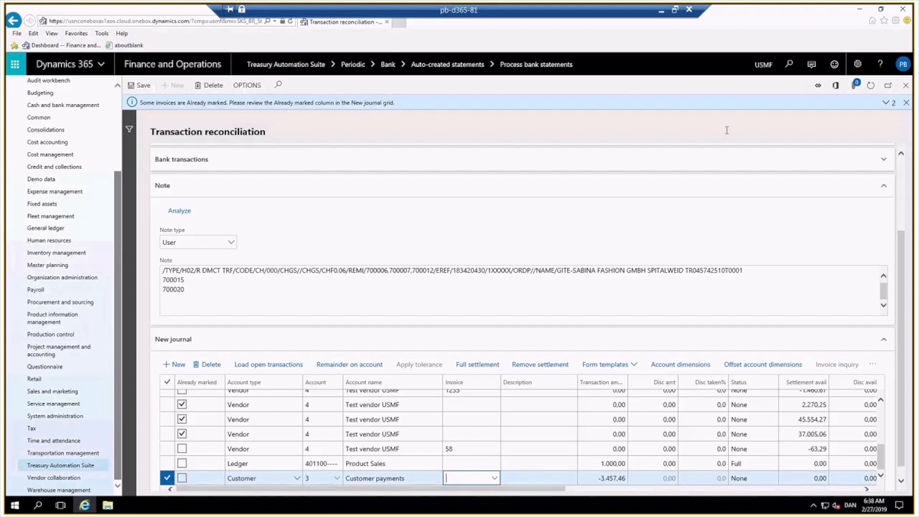
Post the transaction reconciliation journal for statement 00672.
left_click(902, 157)
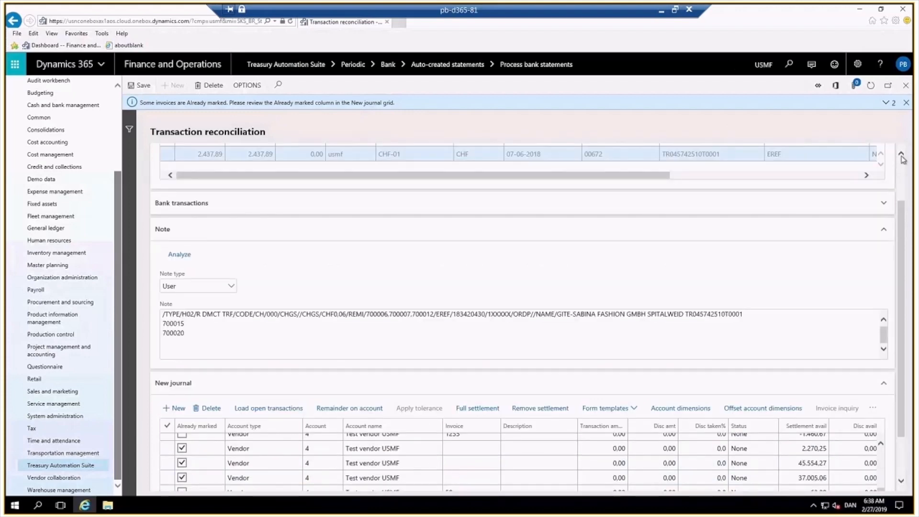
left_click(902, 156)
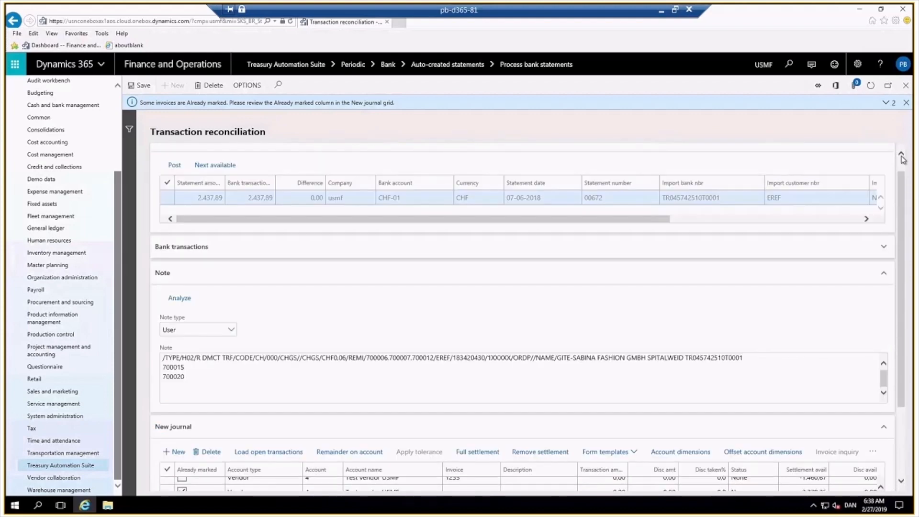
left_click(174, 180)
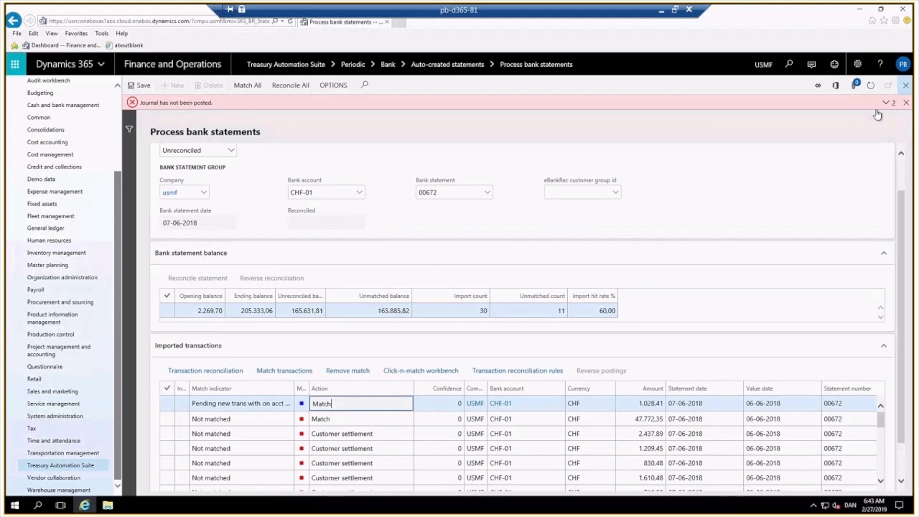
Open the Treasury Automation Suite bank Statement monitor inquiry.
left_click(541, 371)
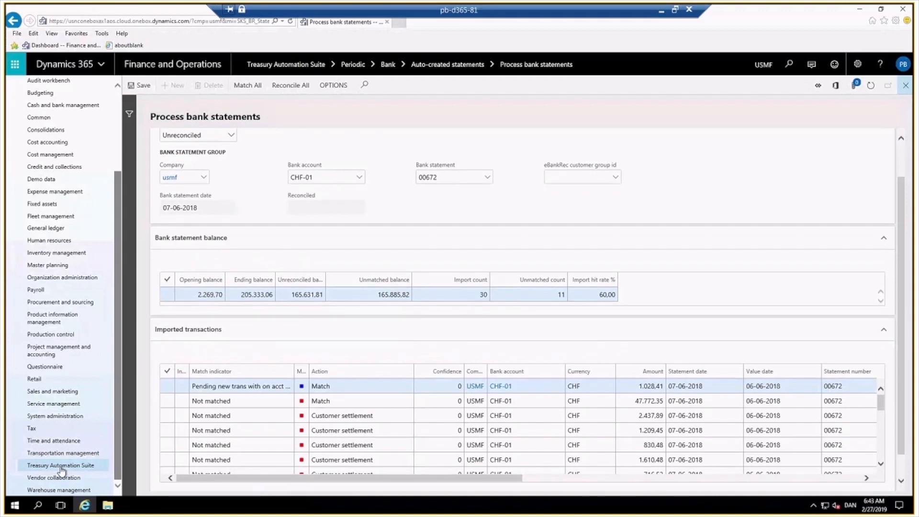
left_click(60, 468)
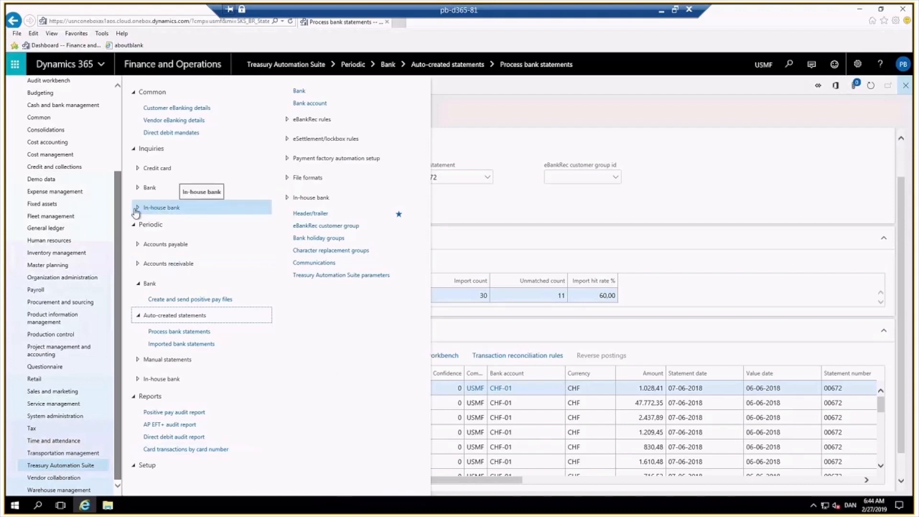
left_click(138, 187)
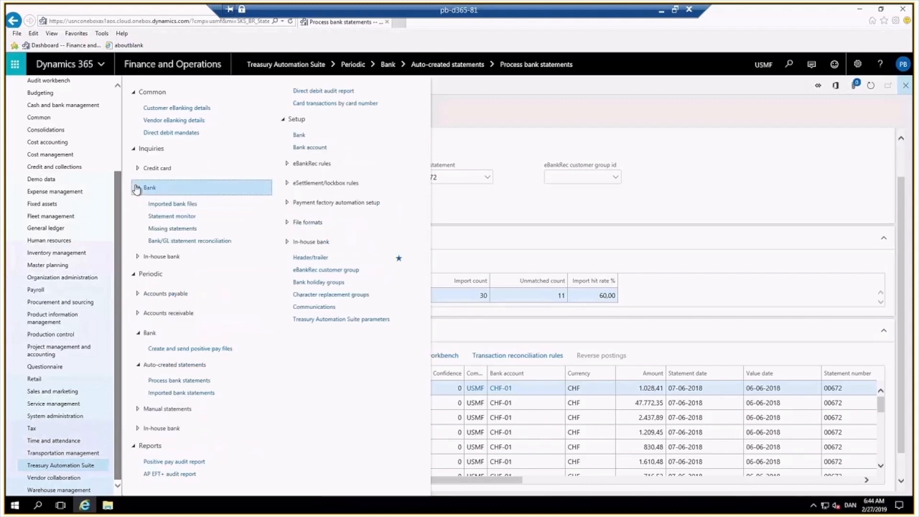
left_click(175, 217)
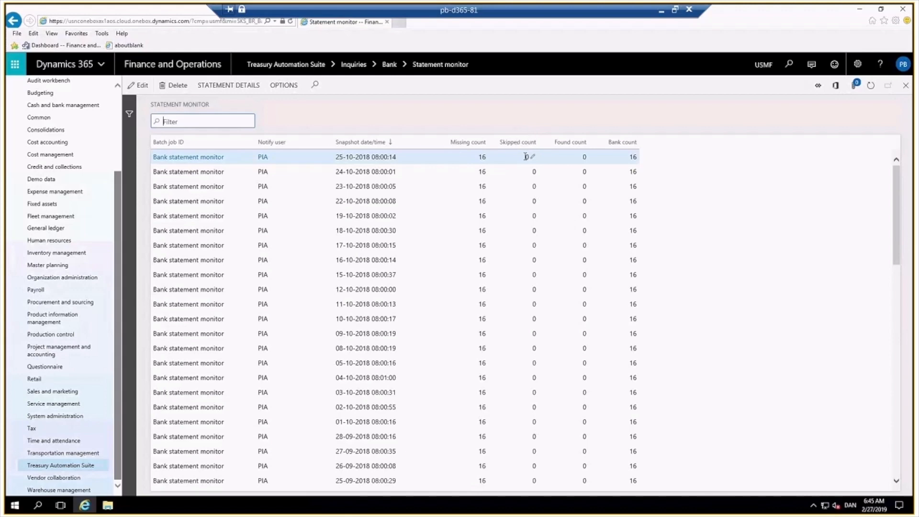
Open the missing statements list for the latest statement monitor snapshot.
left_click(574, 155)
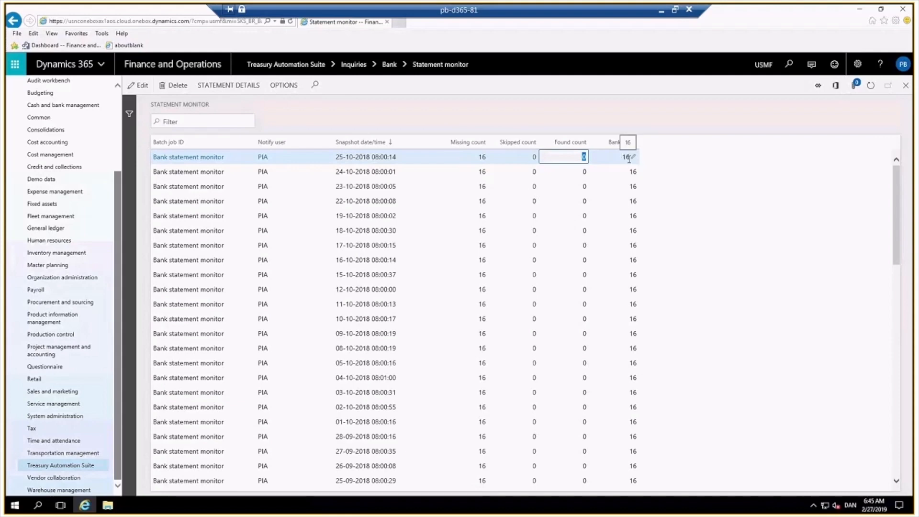
left_click(214, 86)
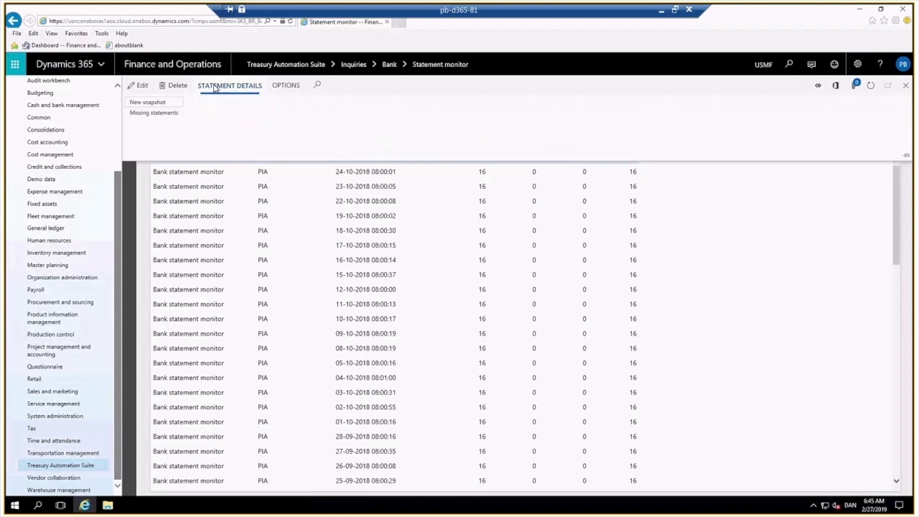
left_click(154, 113)
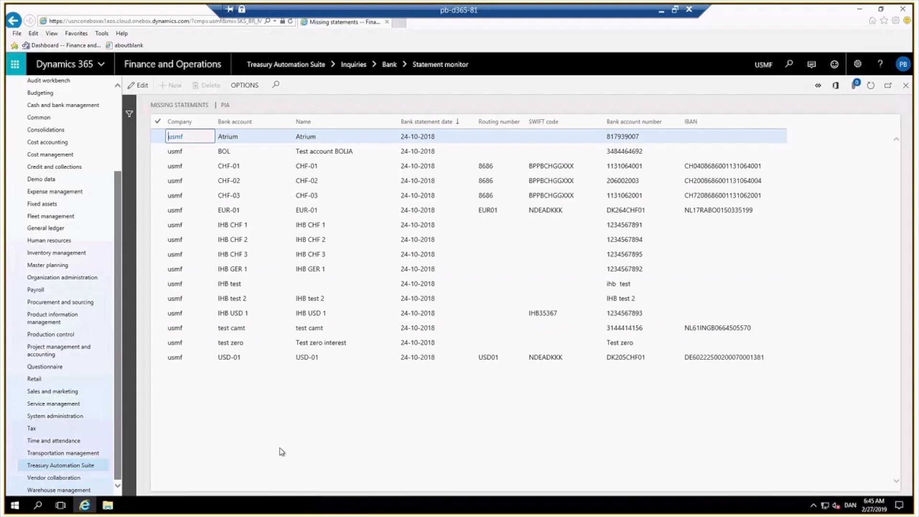
Open Bank/GL statement reconciliation and select the CHF-01 bank statement 00672.
left_click(74, 466)
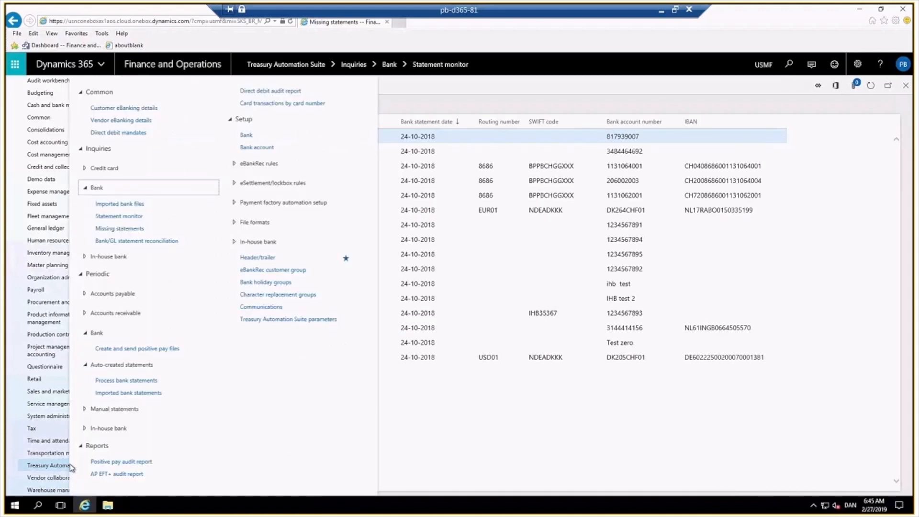
left_click(171, 240)
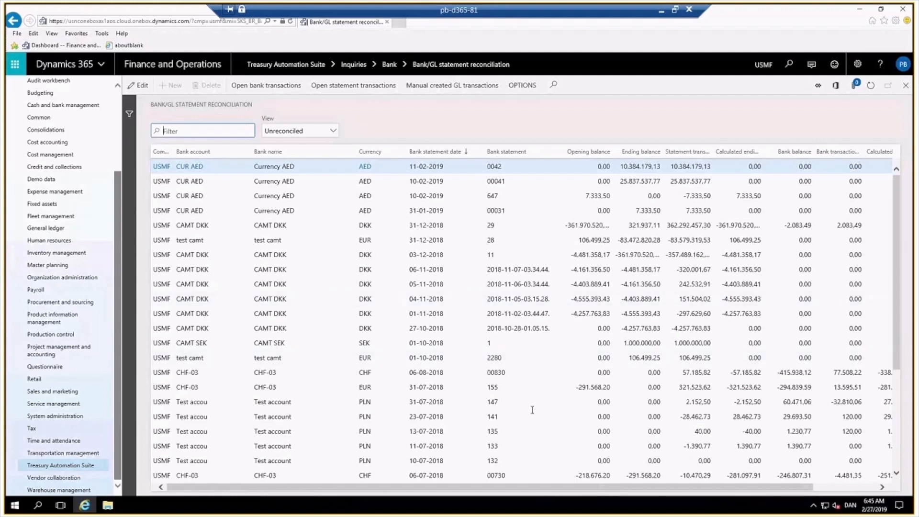
scroll(533, 410, "down", 4)
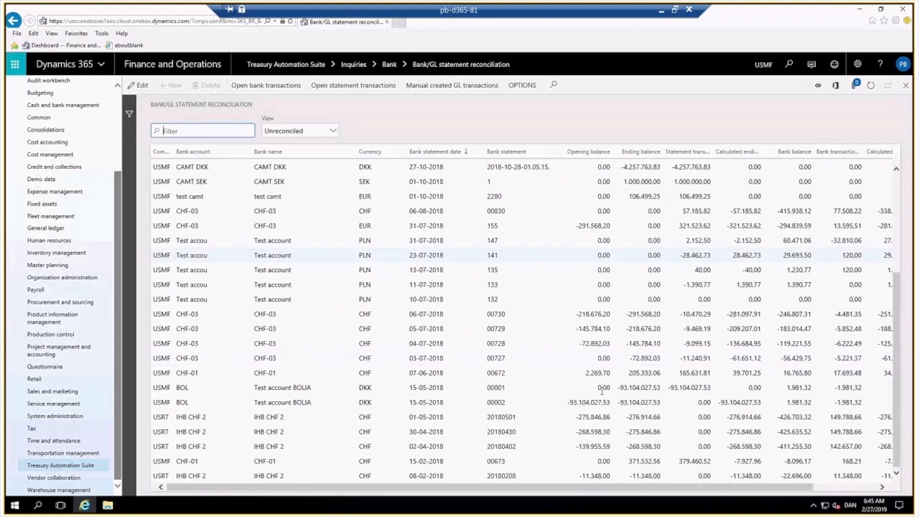
left_click(529, 374)
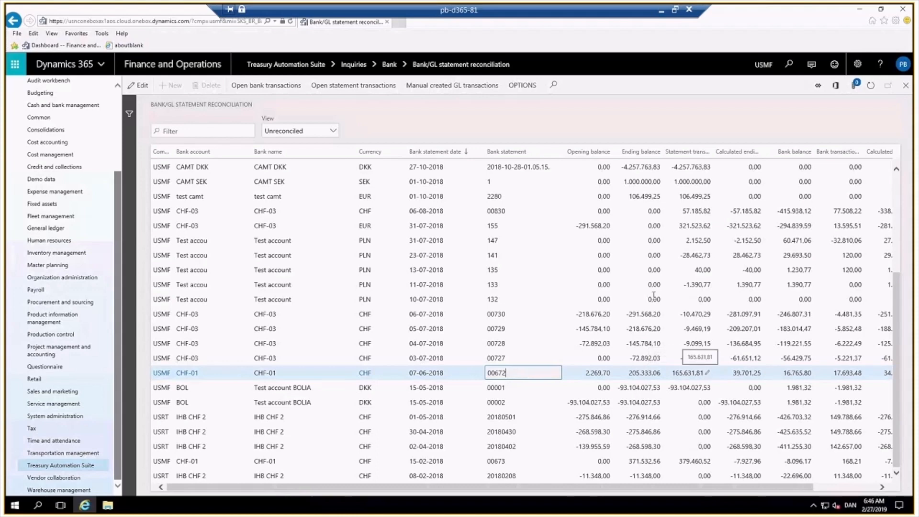
Review the open statement transactions for statement 00672 and close the view.
left_click(352, 90)
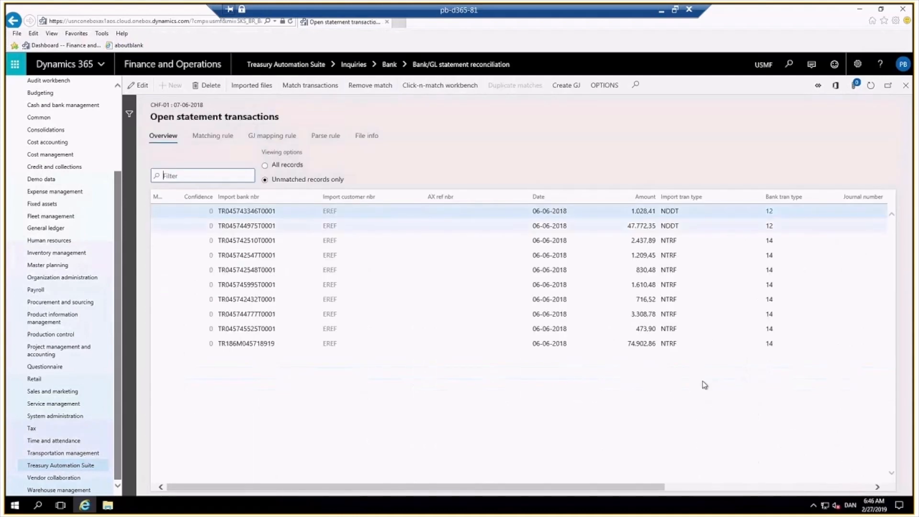
left_click(907, 87)
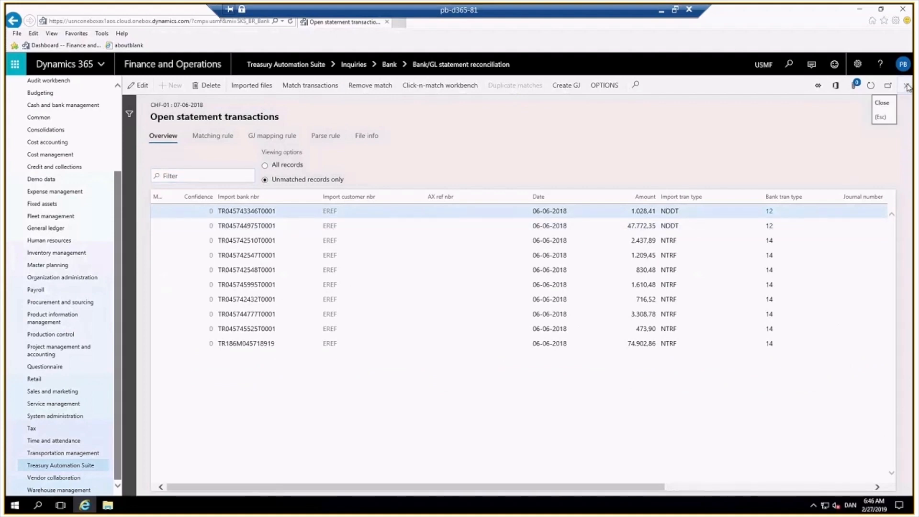
left_click(907, 88)
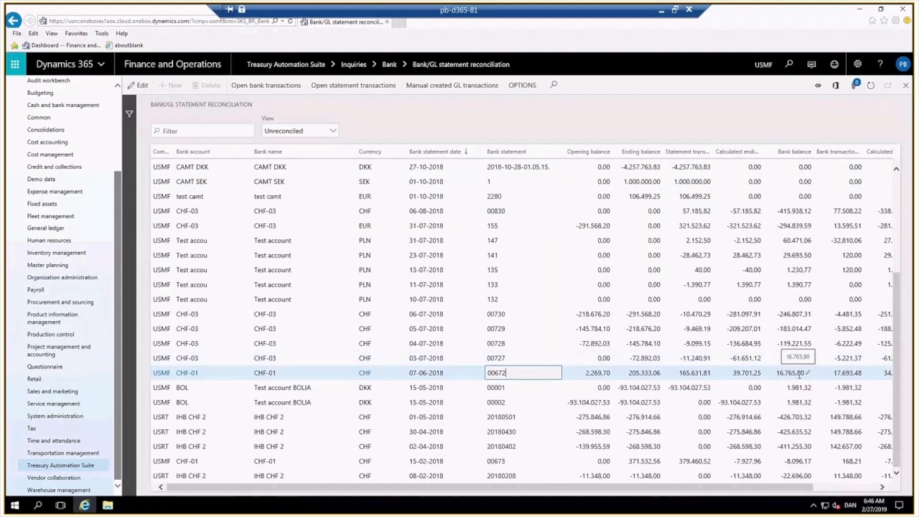
Review the open bank transactions for statement 00672 and close the view.
left_click(884, 488)
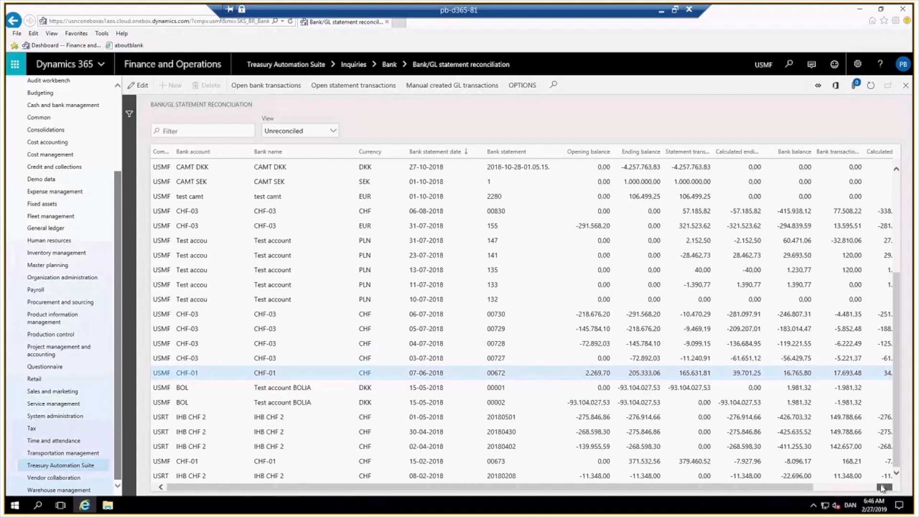
left_click(883, 487)
left_click(773, 373)
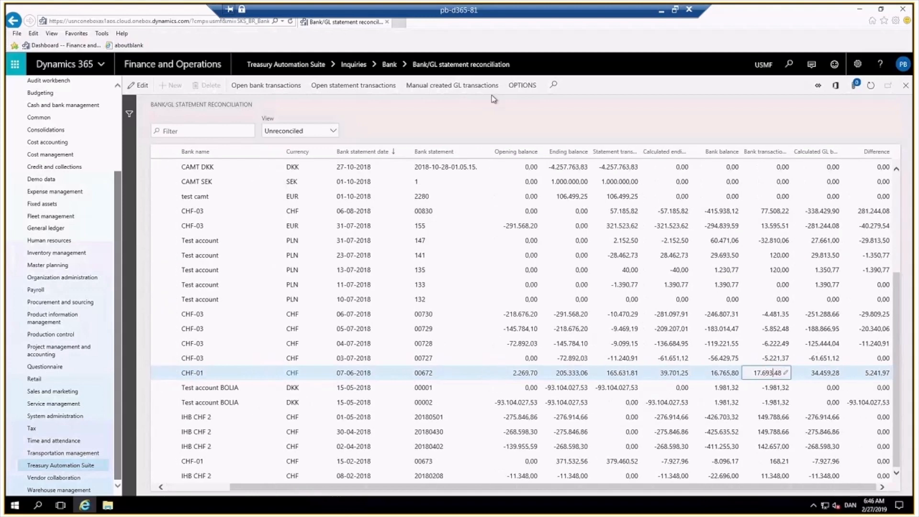
left_click(256, 89)
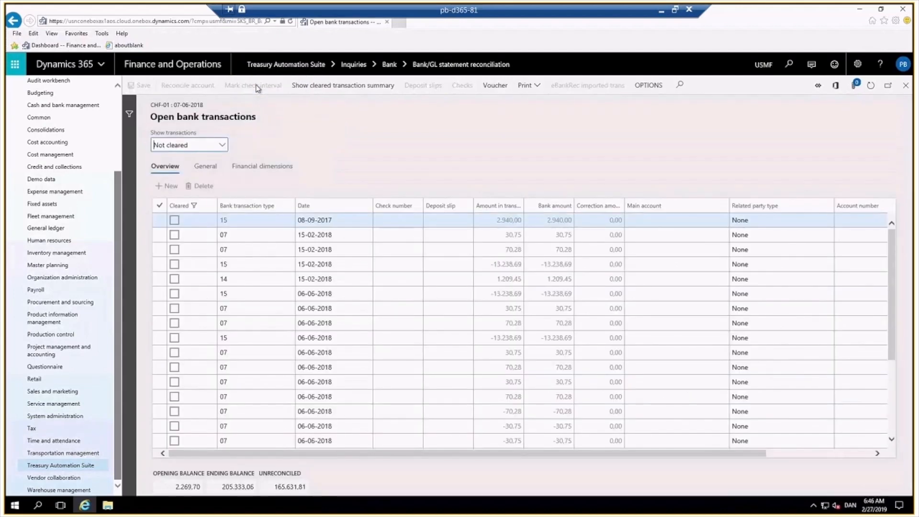
left_click(907, 87)
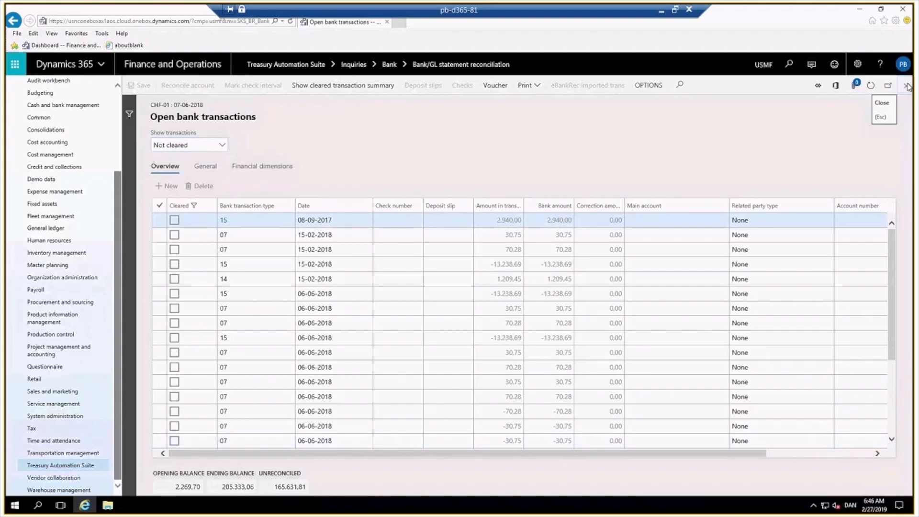
left_click(907, 86)
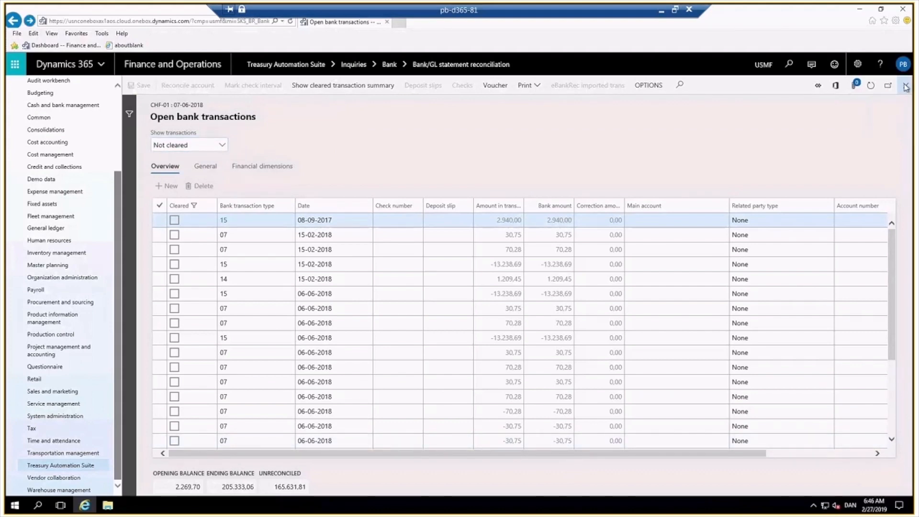